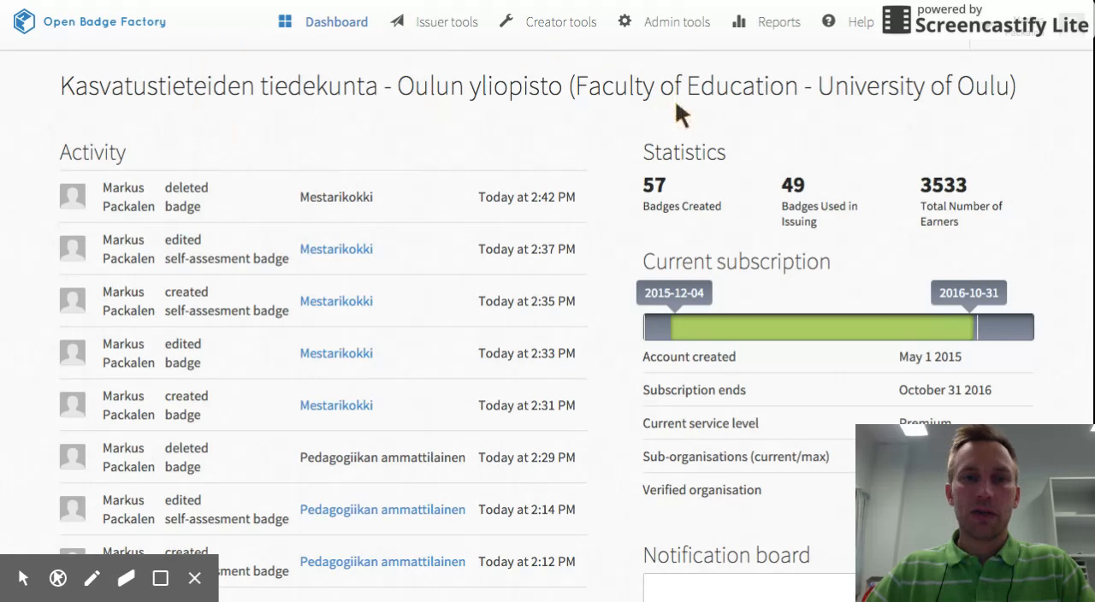
Open the badge library in the creator tools and start creating a new badge.
{"action": "left_click", "coordinate": [552, 24]}
{"action": "scroll", "coordinate": [453, 248], "scroll_direction": "down", "scroll_amount": 1}
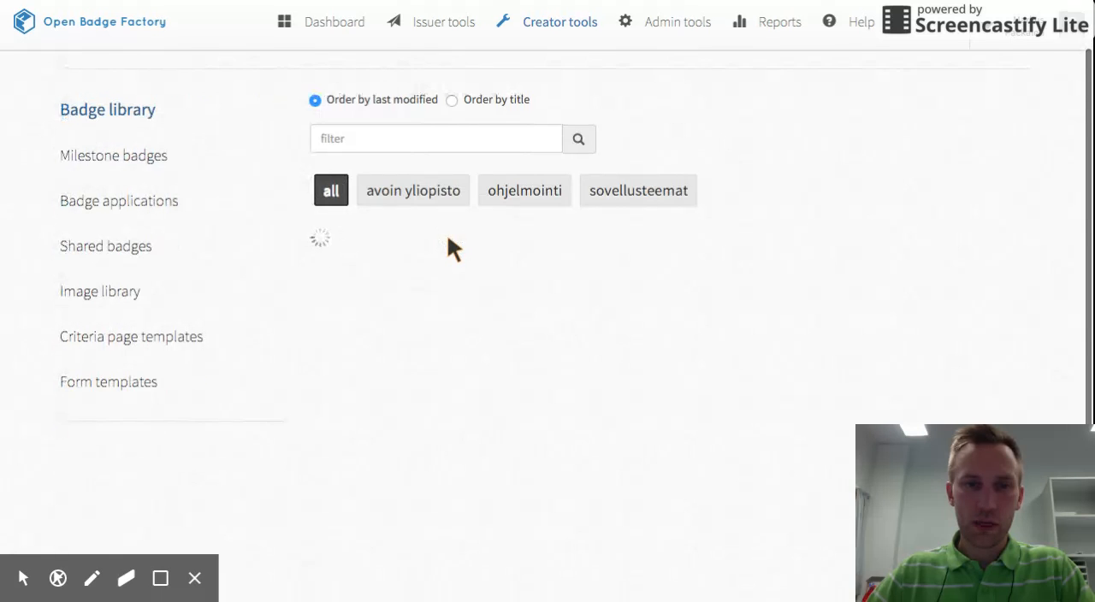
{"action": "scroll", "coordinate": [573, 402], "scroll_direction": "down", "scroll_amount": 3}
{"action": "scroll", "coordinate": [576, 399], "scroll_direction": "down", "scroll_amount": 15}
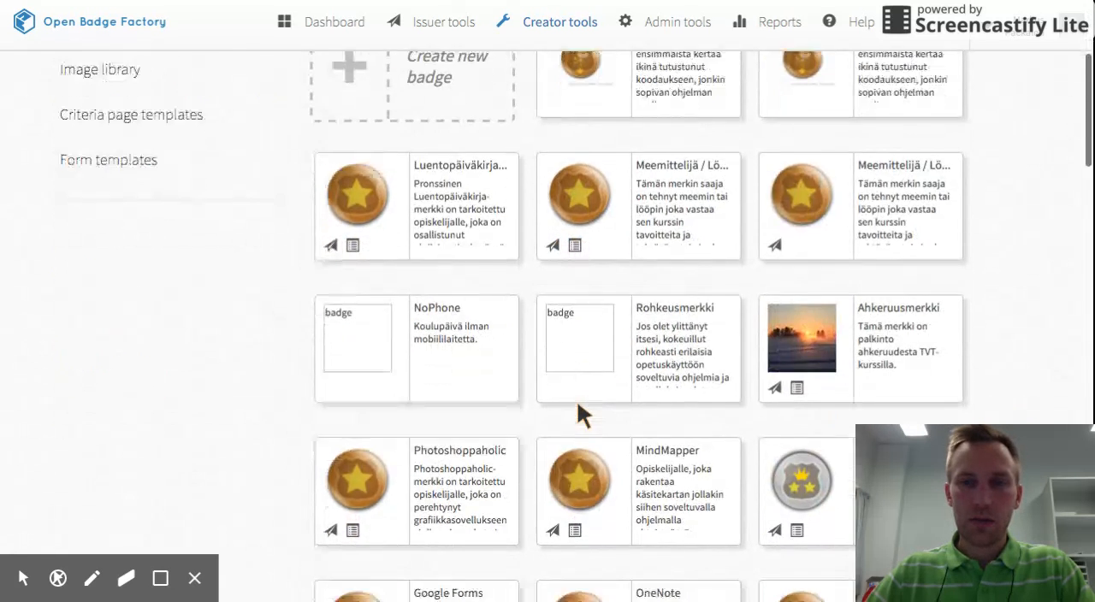
{"action": "scroll", "coordinate": [578, 407], "scroll_direction": "down", "scroll_amount": 4}
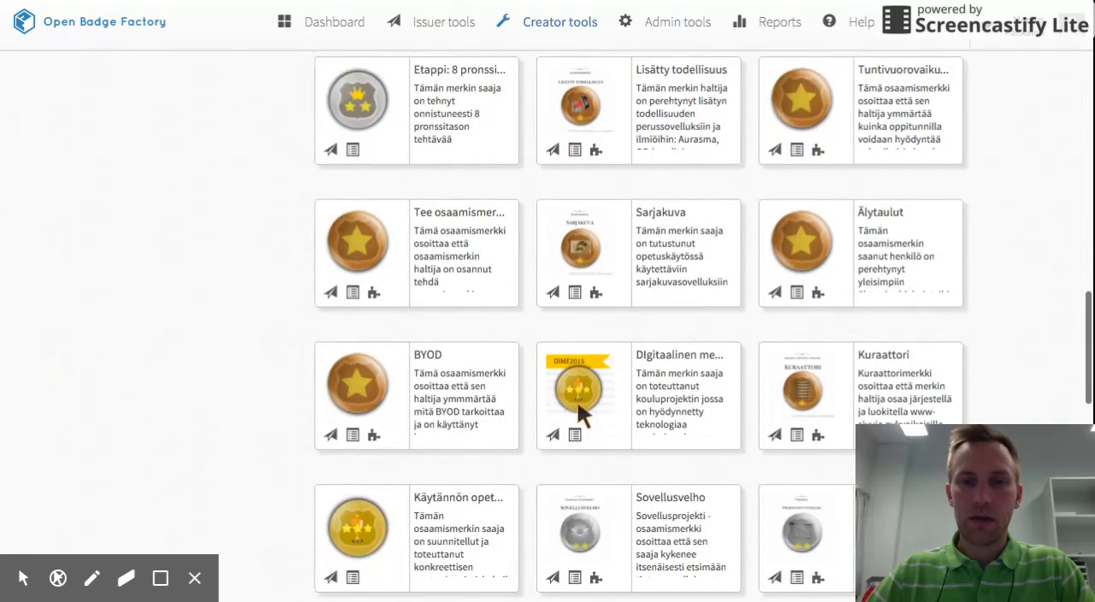
{"action": "scroll", "coordinate": [577, 411], "scroll_direction": "up", "scroll_amount": 20}
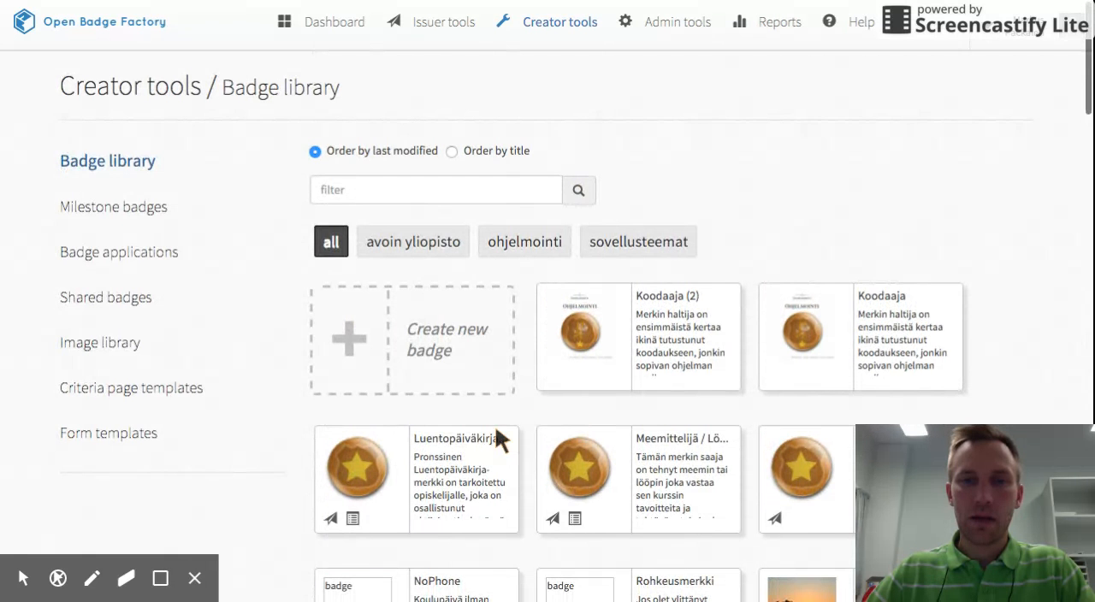
{"action": "left_click", "coordinate": [430, 333]}
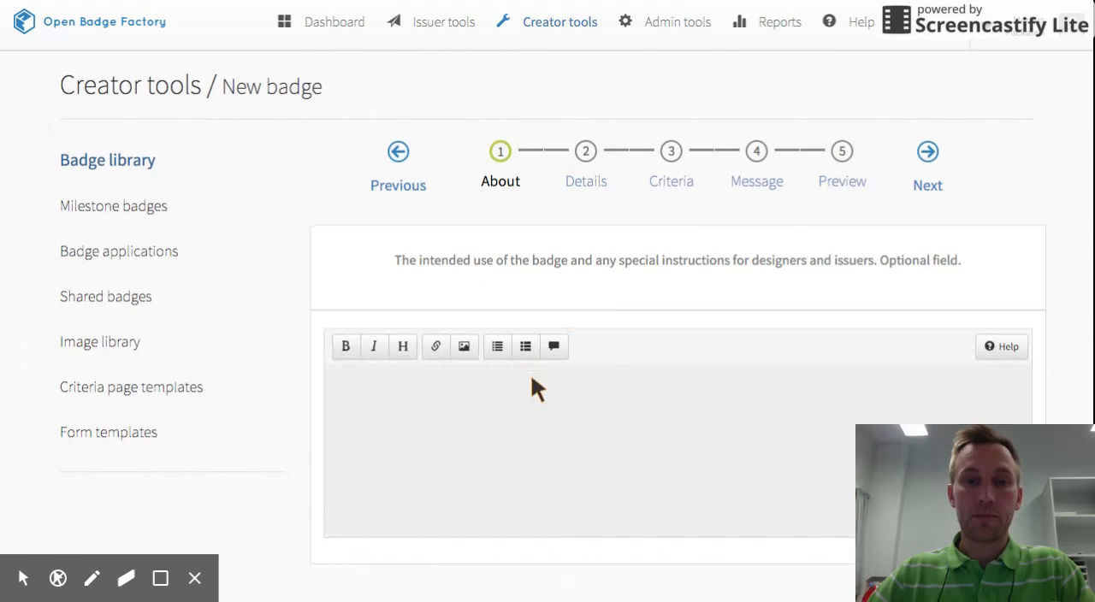
Write "Kokkimerkki on tarkoitettu opiskelijalle, joka osaa laittaa ruokaa." as the new badge's About text.
{"action": "scroll", "coordinate": [531, 375], "scroll_direction": "down", "scroll_amount": 1}
{"action": "left_click", "coordinate": [498, 371]}
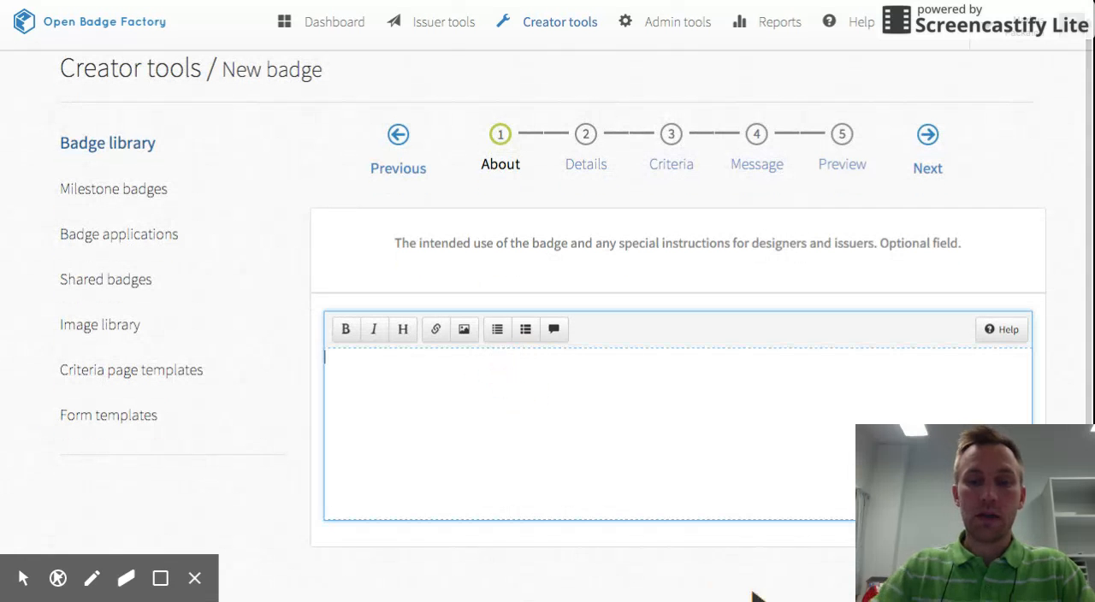
{"action": "type", "text": "Kokki"}
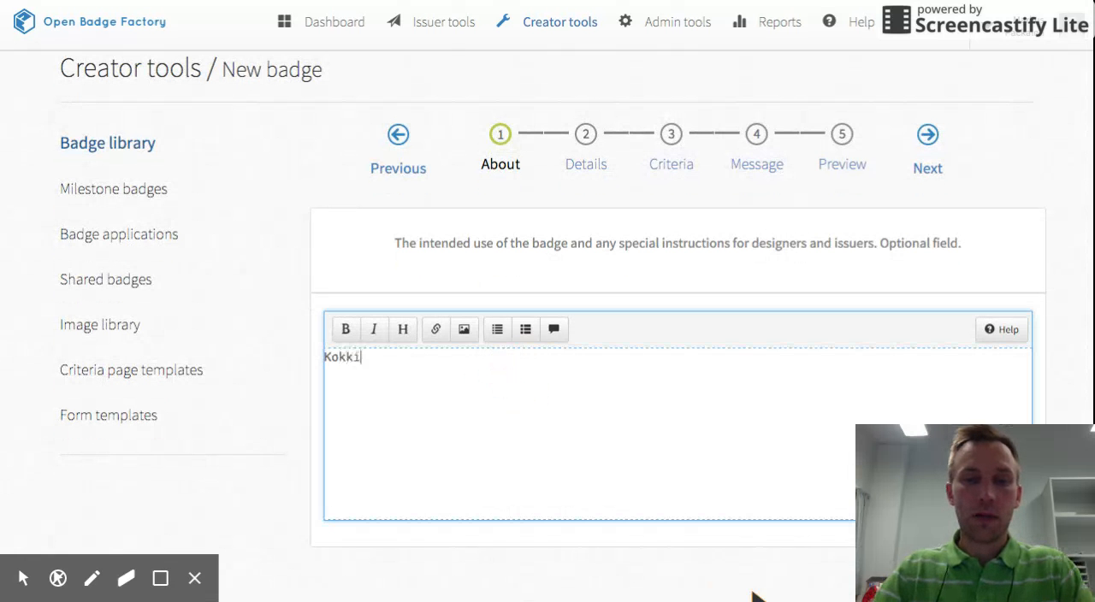
{"action": "type", "text": "merkki on tarkoitet"}
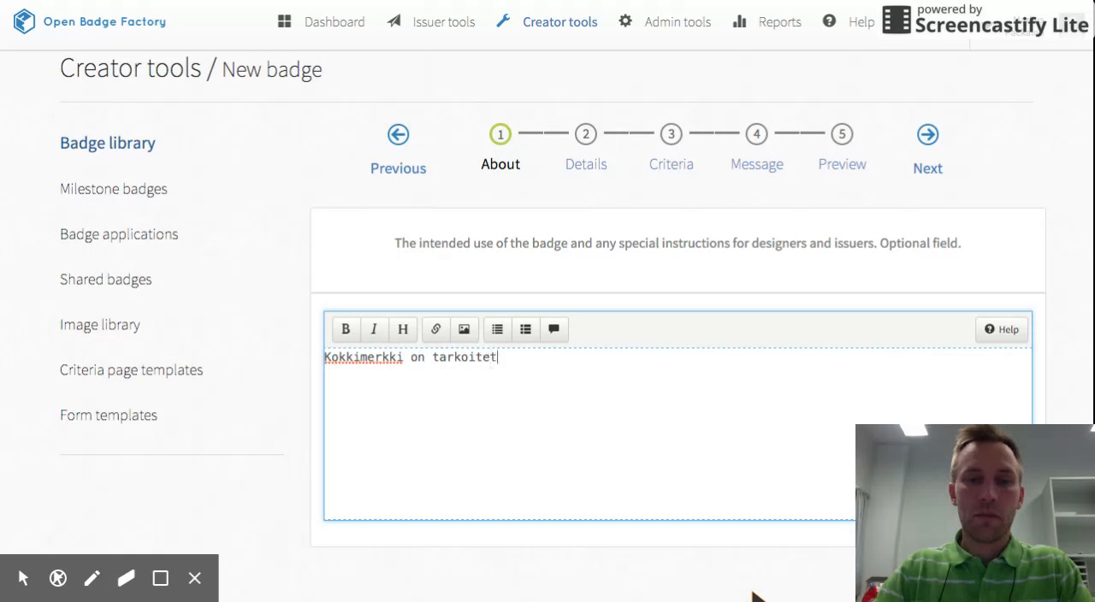
{"action": "type", "text": "tu opiskelijal"}
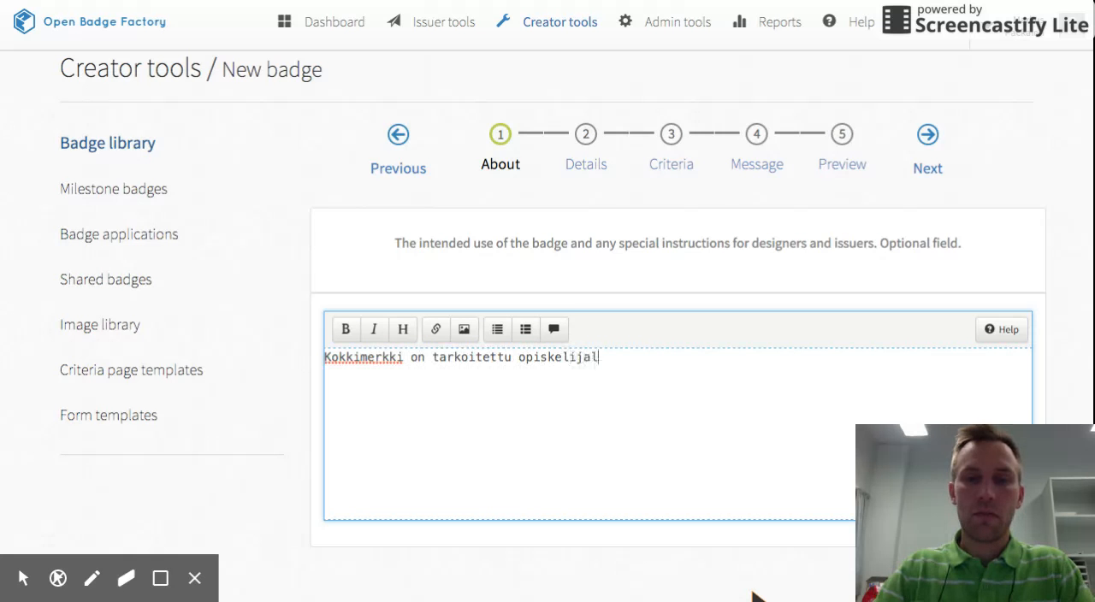
{"action": "type", "text": "le, joka osaa lai"}
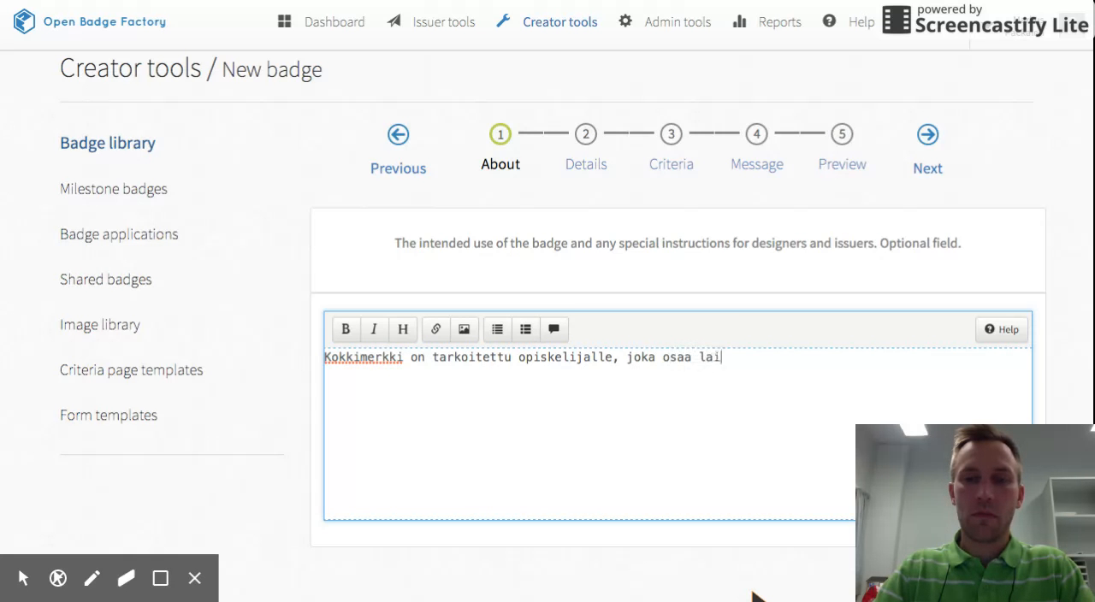
{"action": "type", "text": "ttaa ruokaa."}
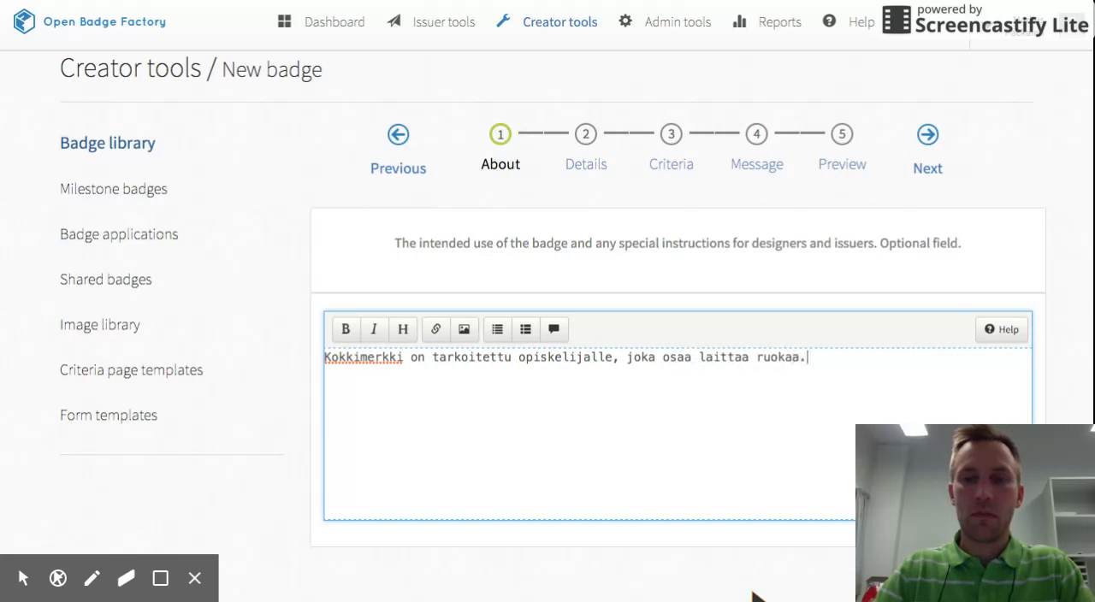
Copy the whole sentence from the About text.
{"action": "triple_click", "coordinate": [691, 351]}
{"action": "key", "text": "ctrl+c"}
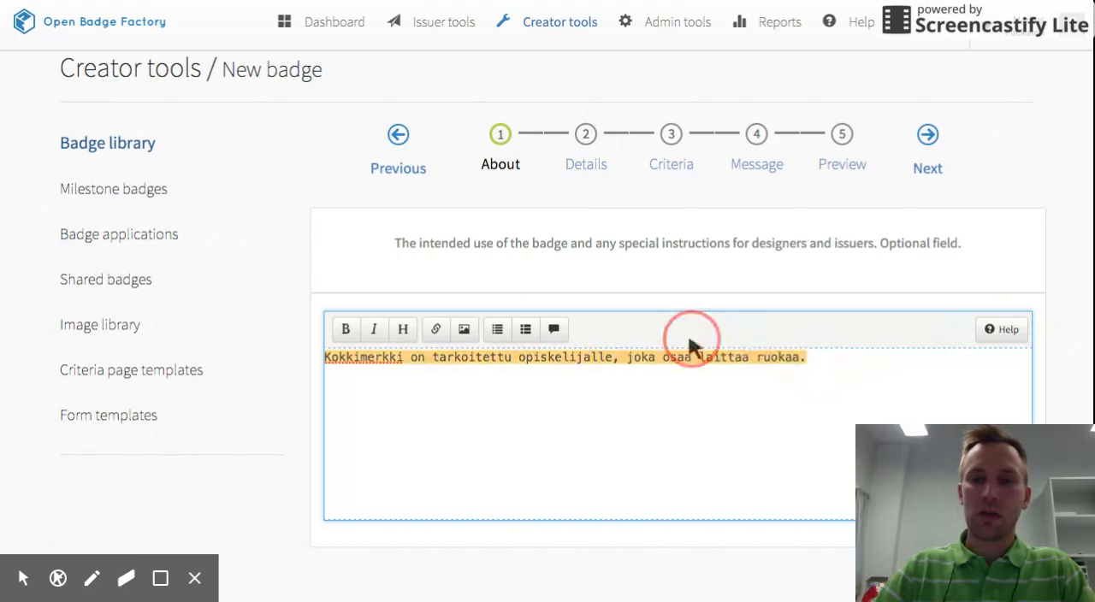
{"action": "left_click", "coordinate": [832, 503]}
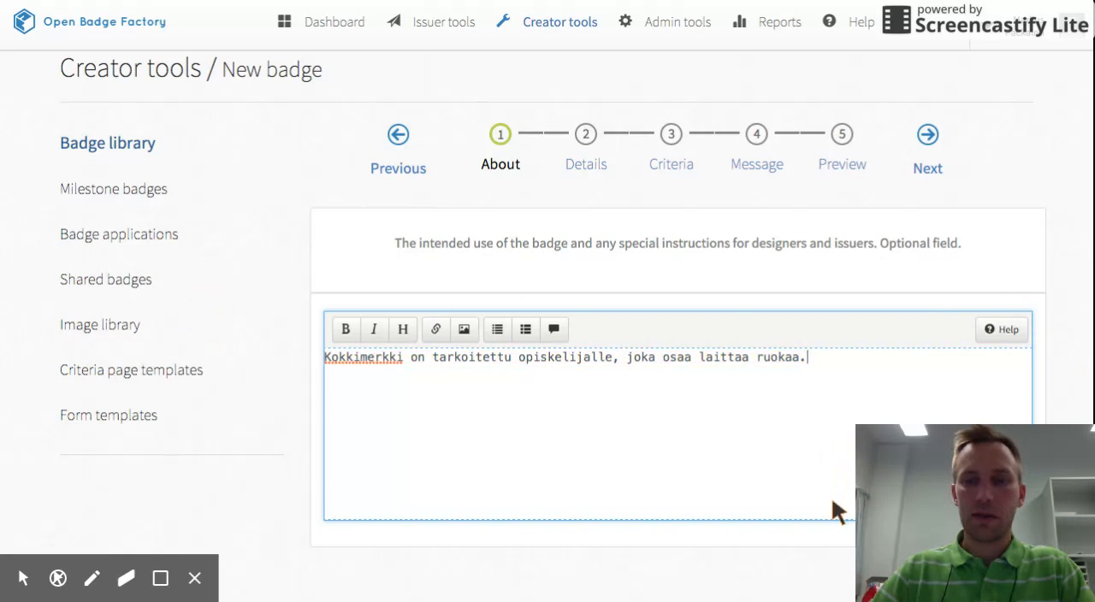
{"action": "left_click", "coordinate": [924, 552]}
Go to the badge's Details and name the badge "Kokkimerkki".
{"action": "left_click", "coordinate": [586, 137]}
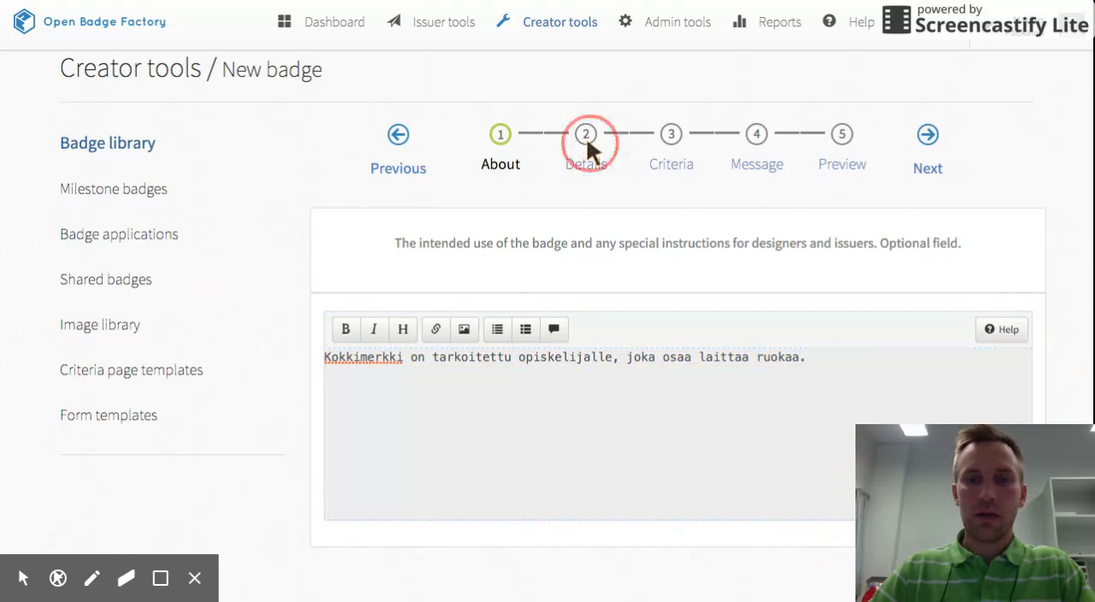
{"action": "left_click", "coordinate": [734, 334]}
{"action": "type", "text": "K"}
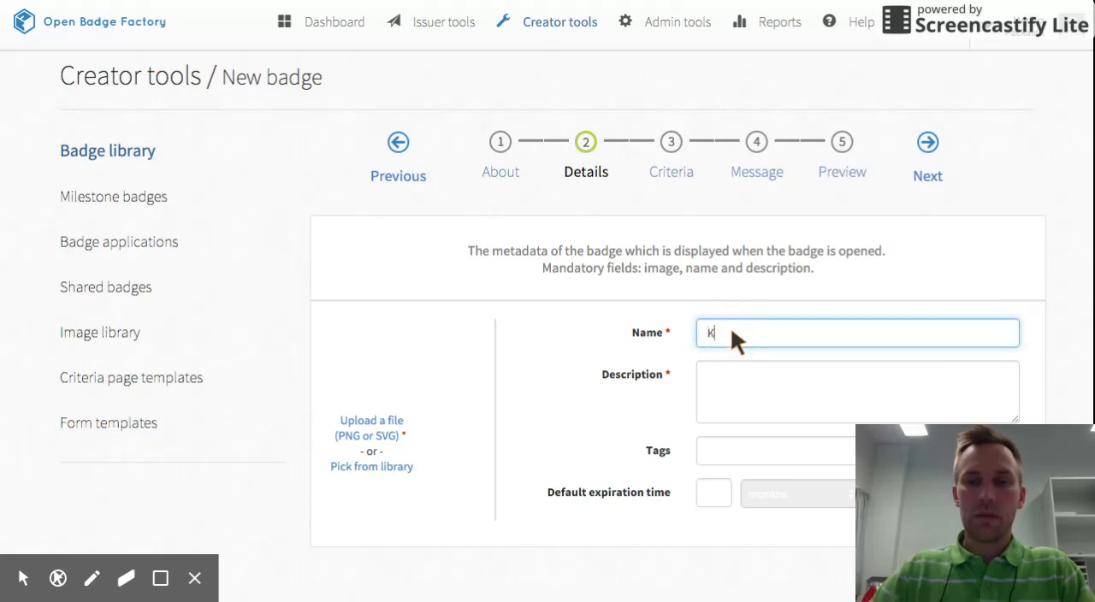
{"action": "type", "text": "okk"}
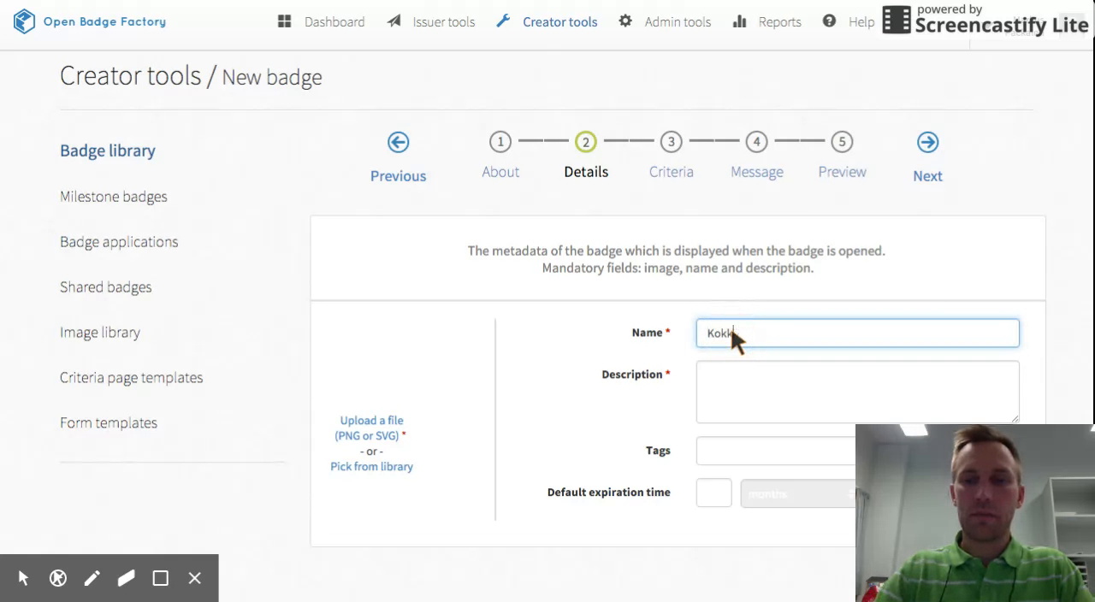
{"action": "type", "text": "omerkki"}
Paste the copied About sentence as the description and enter the tags "ruoka, leipominen, gourmet".
{"action": "left_click", "coordinate": [733, 368]}
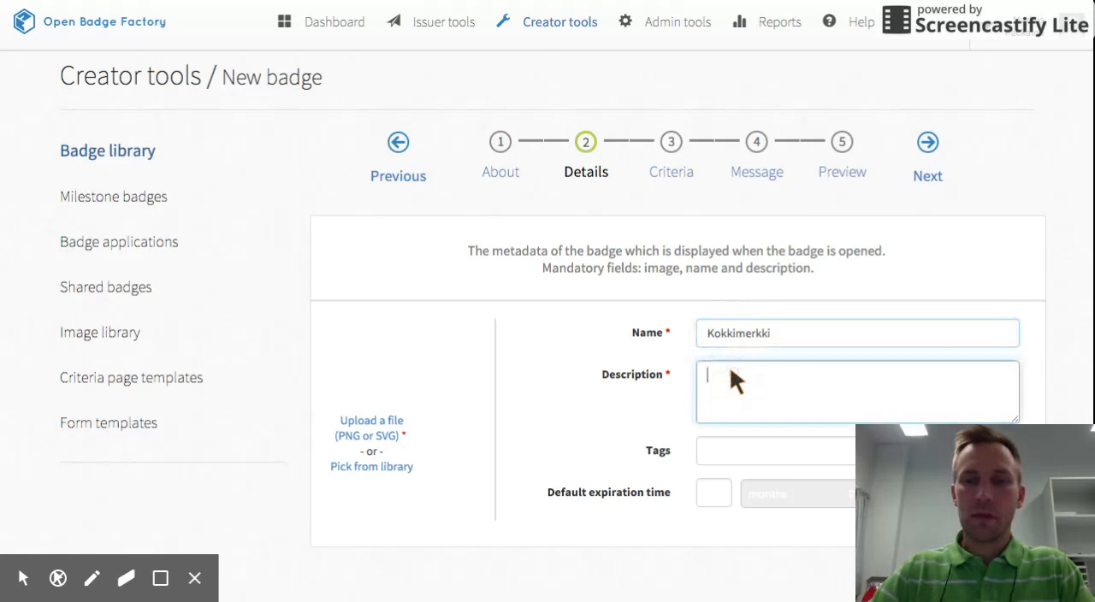
{"action": "key", "text": "ctrl+v"}
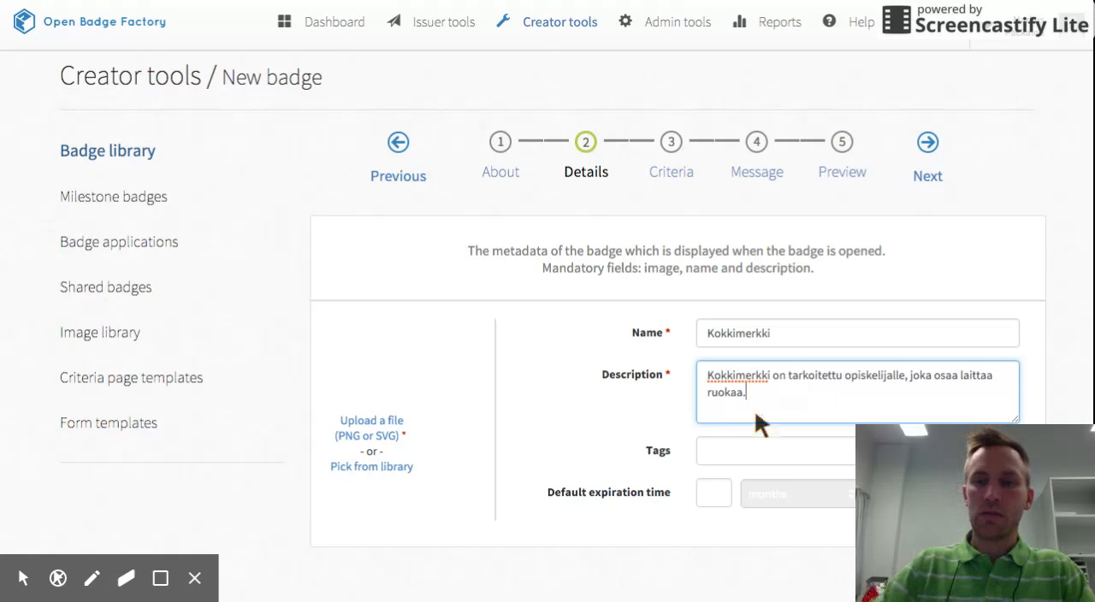
{"action": "left_click", "coordinate": [730, 453]}
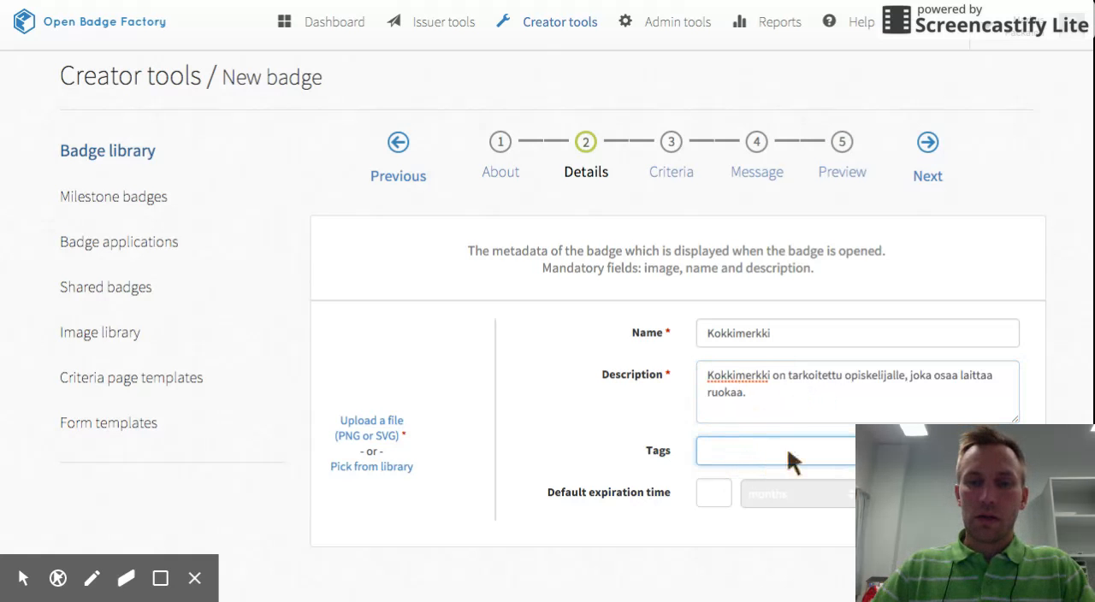
{"action": "type", "text": "ruoka, leipominen"}
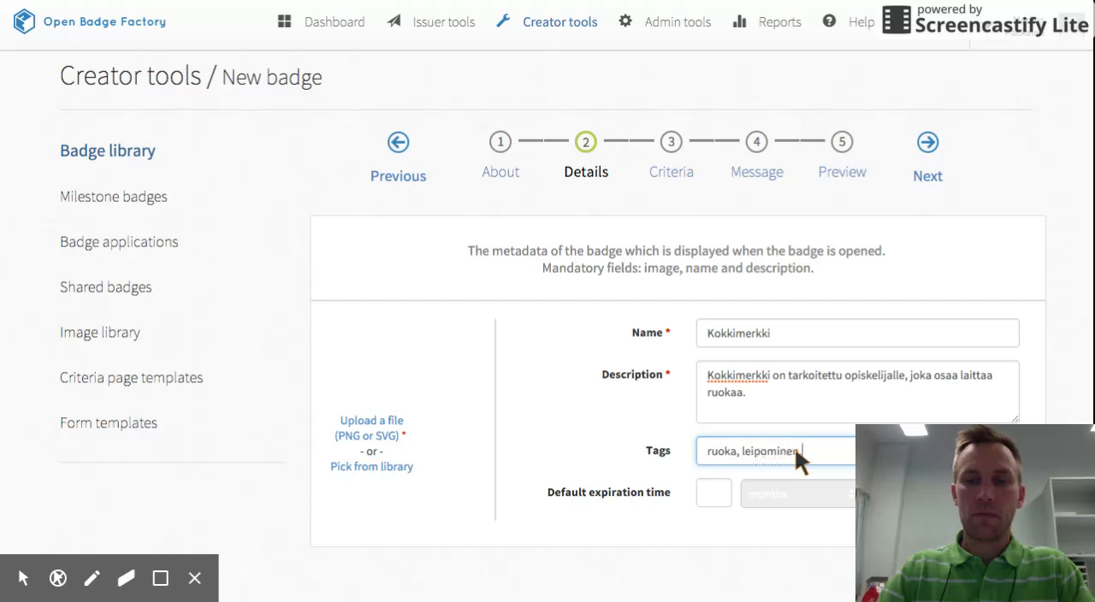
{"action": "type", "text": ", gourmet"}
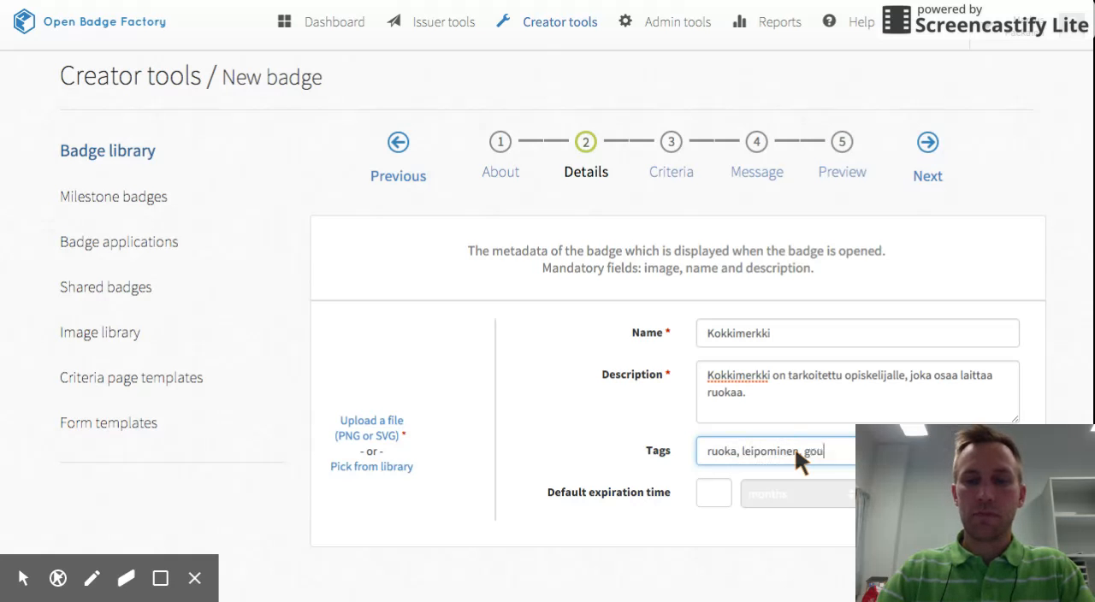
Pick peruspronssi.png from the image library as the badge's image.
{"action": "left_click", "coordinate": [363, 420]}
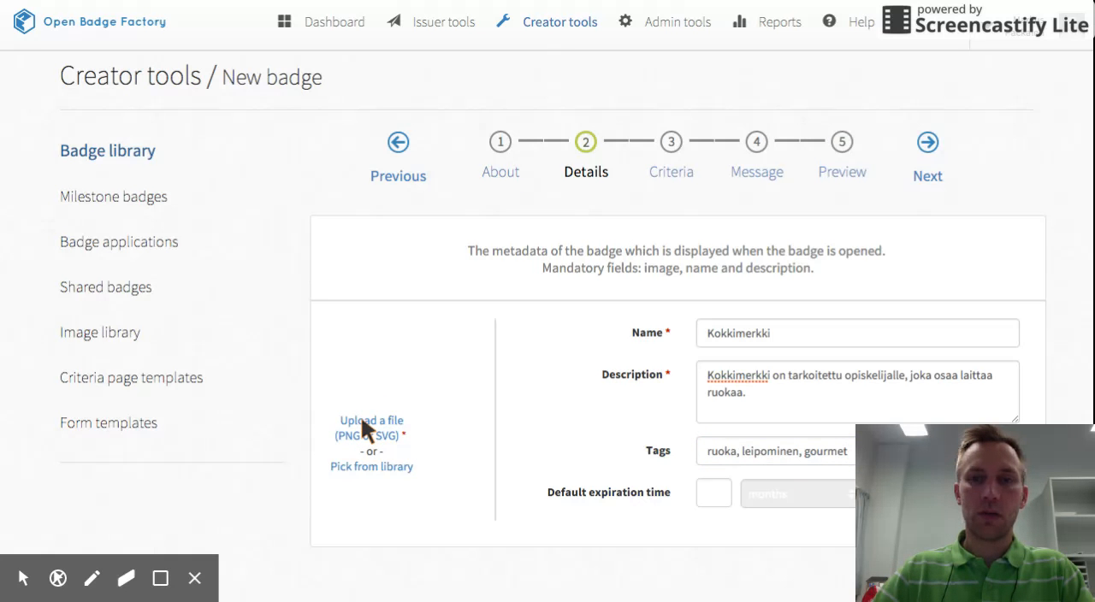
{"action": "left_click", "coordinate": [376, 468]}
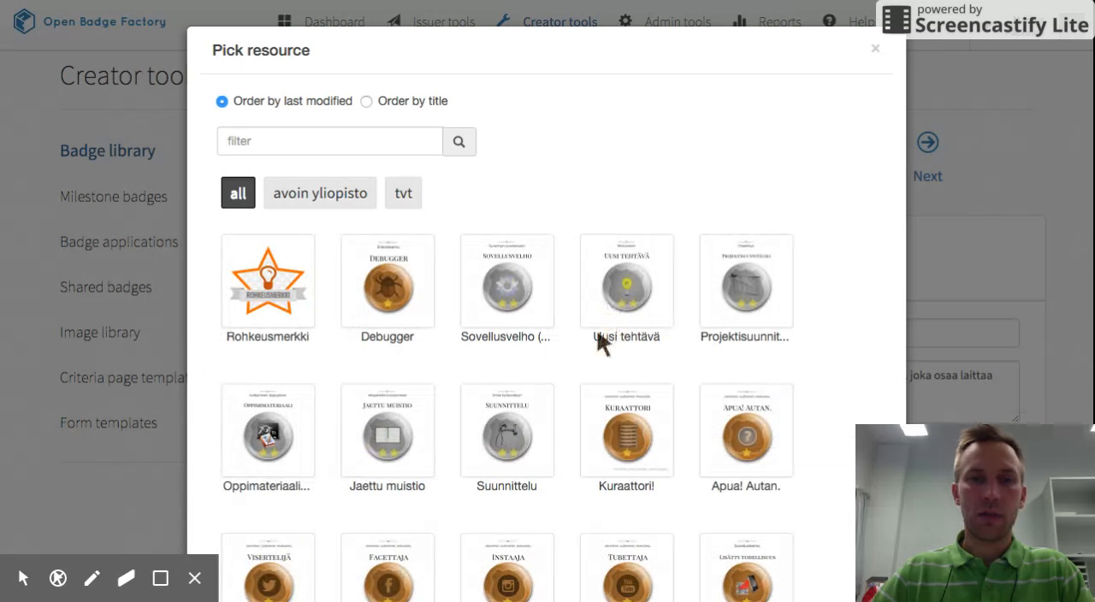
{"action": "scroll", "coordinate": [562, 463], "scroll_direction": "down", "scroll_amount": 5}
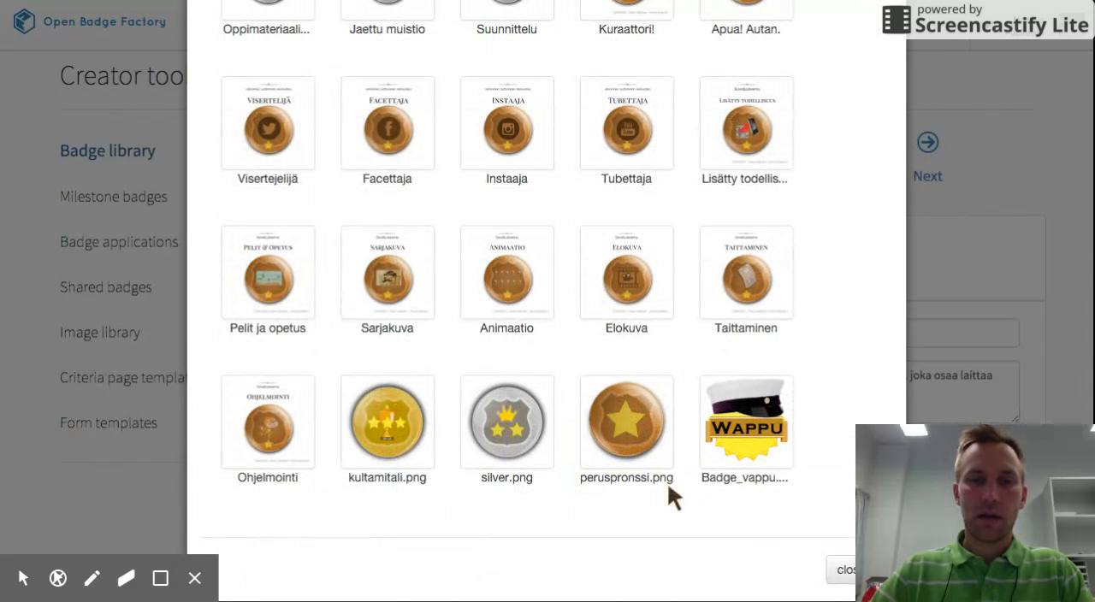
{"action": "scroll", "coordinate": [641, 342], "scroll_direction": "up", "scroll_amount": 5}
{"action": "scroll", "coordinate": [641, 391], "scroll_direction": "down", "scroll_amount": 5}
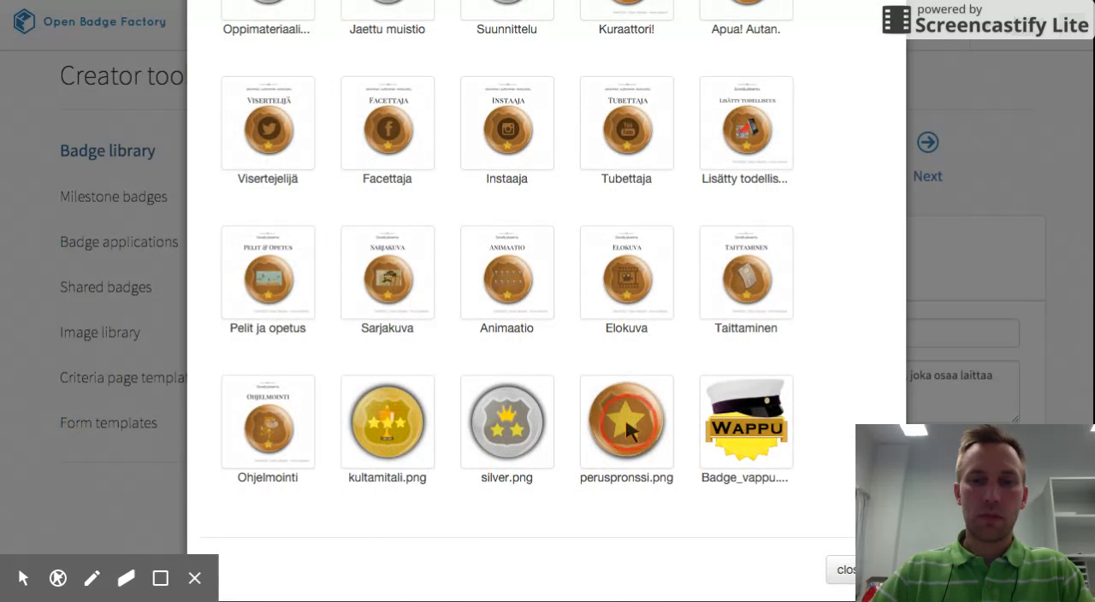
{"action": "left_click", "coordinate": [625, 419]}
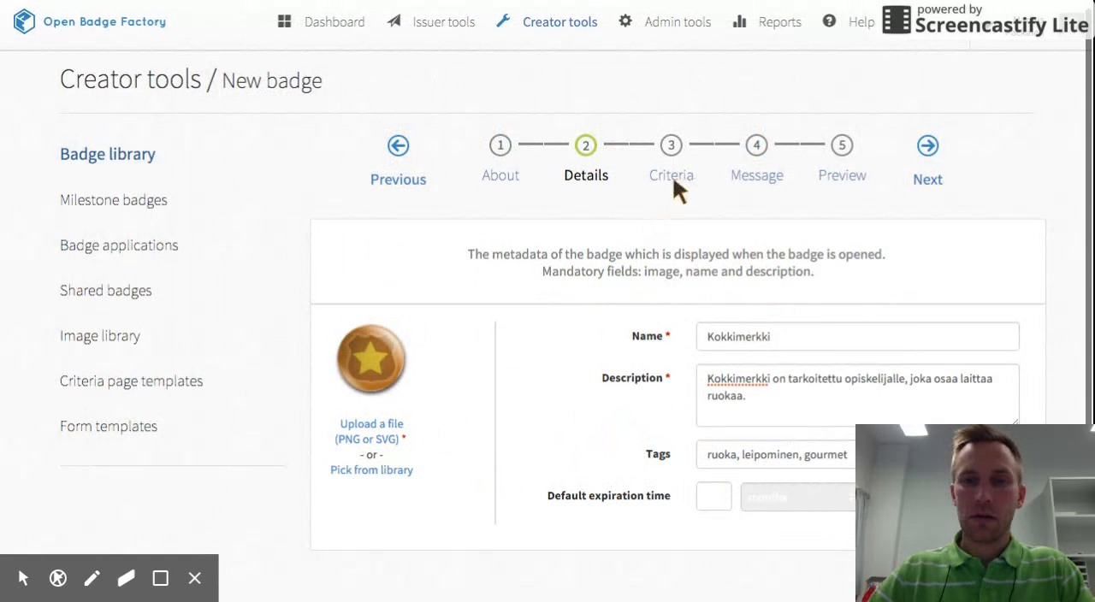
Go to the badge's Criteria and begin the criteria content with the line "Kriteerit:".
{"action": "left_click", "coordinate": [673, 181]}
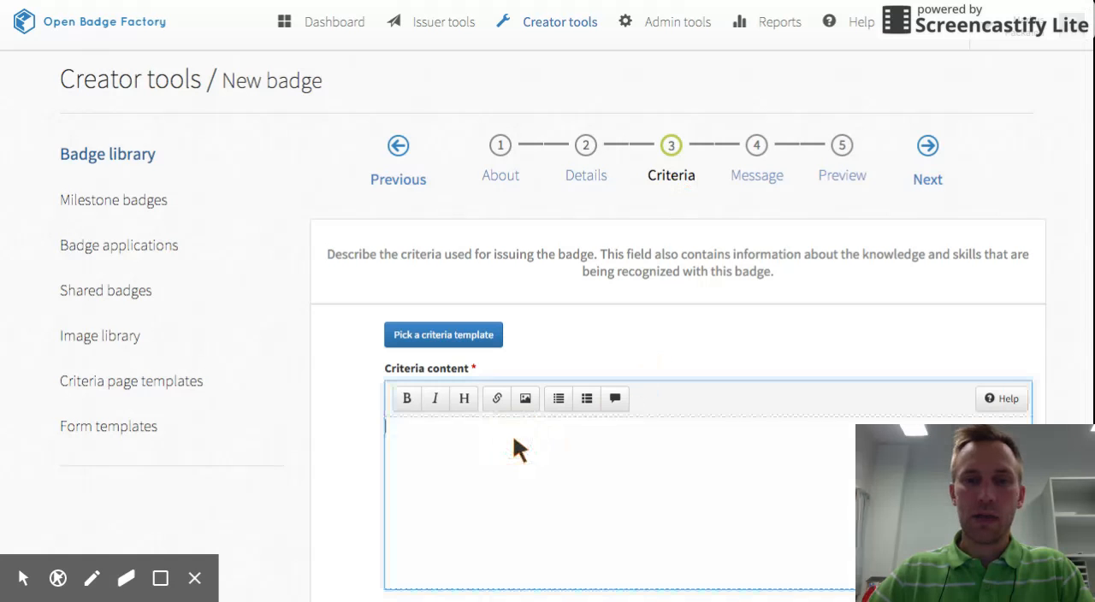
{"action": "type", "text": "Kri"}
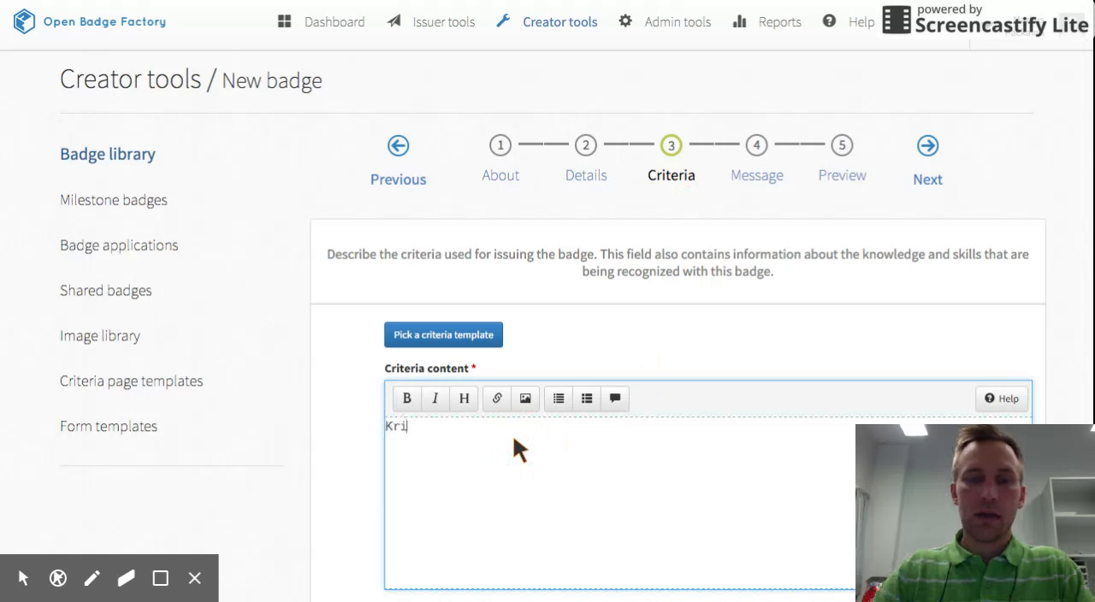
{"action": "type", "text": "teeria"}
{"action": "key", "text": "BackSpace"}
{"action": "type", "text": "ia"}
{"action": "key", "text": "BackSpace"}
{"action": "type", "text": "t:"}
{"action": "key", "text": "Return"}
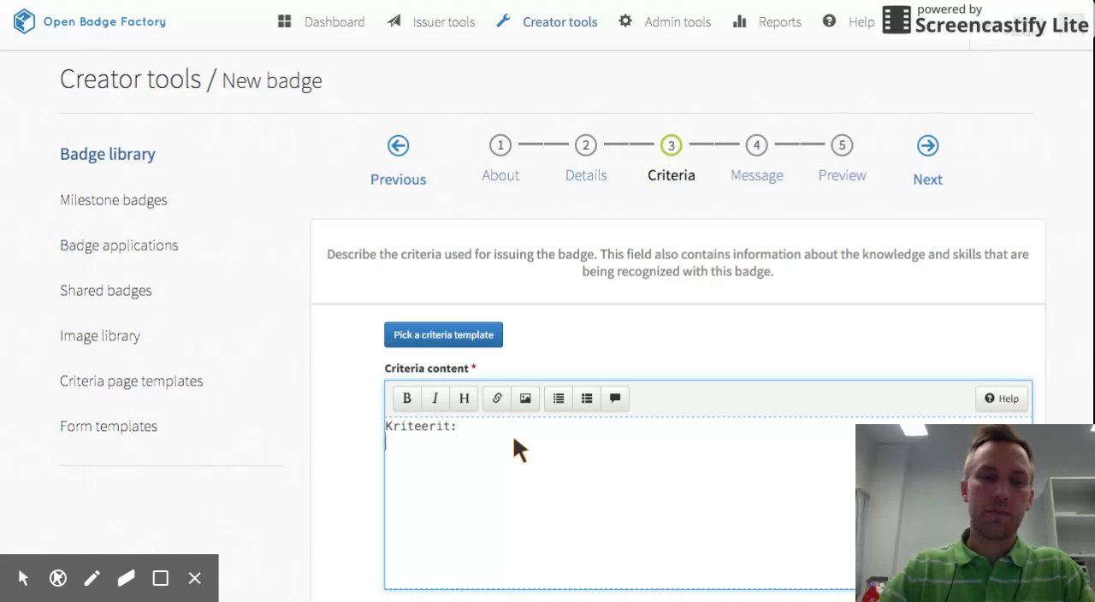
Add the line "- Opiskelija osaa laittaa kolmea eri ruokalajia" to the criteria content.
{"action": "type", "text": "- Opiskelija osa"}
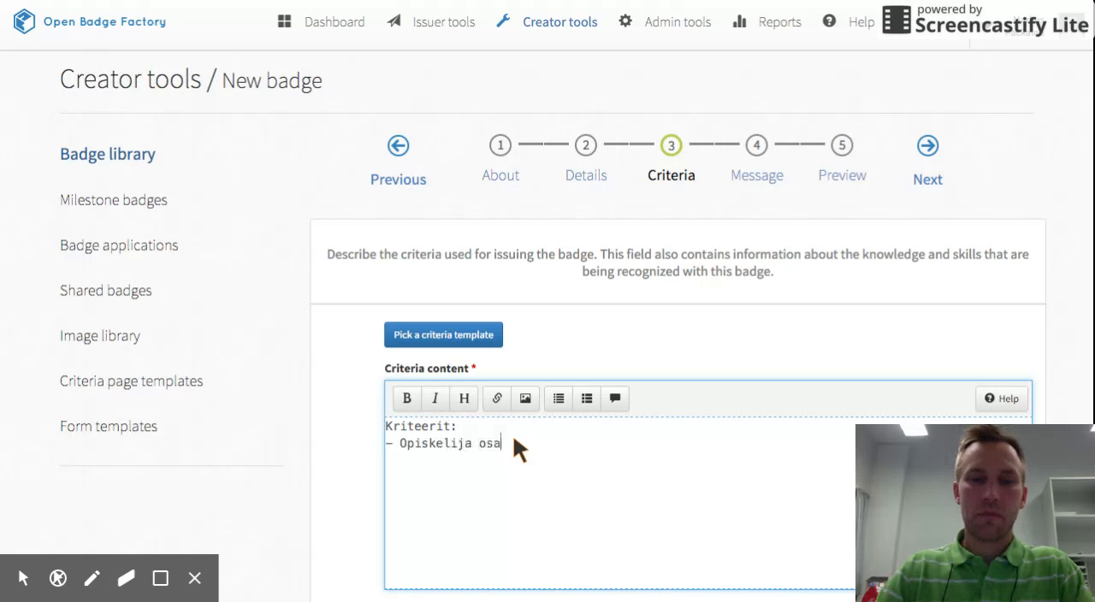
{"action": "type", "text": "a laittaa k"}
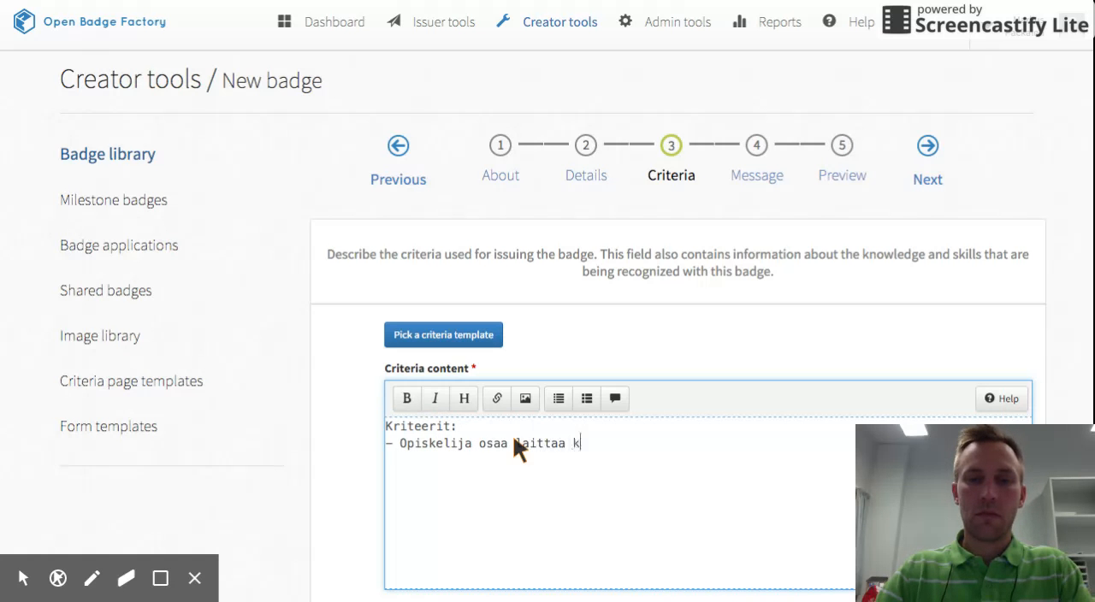
{"action": "type", "text": "olmea eri ruokala"}
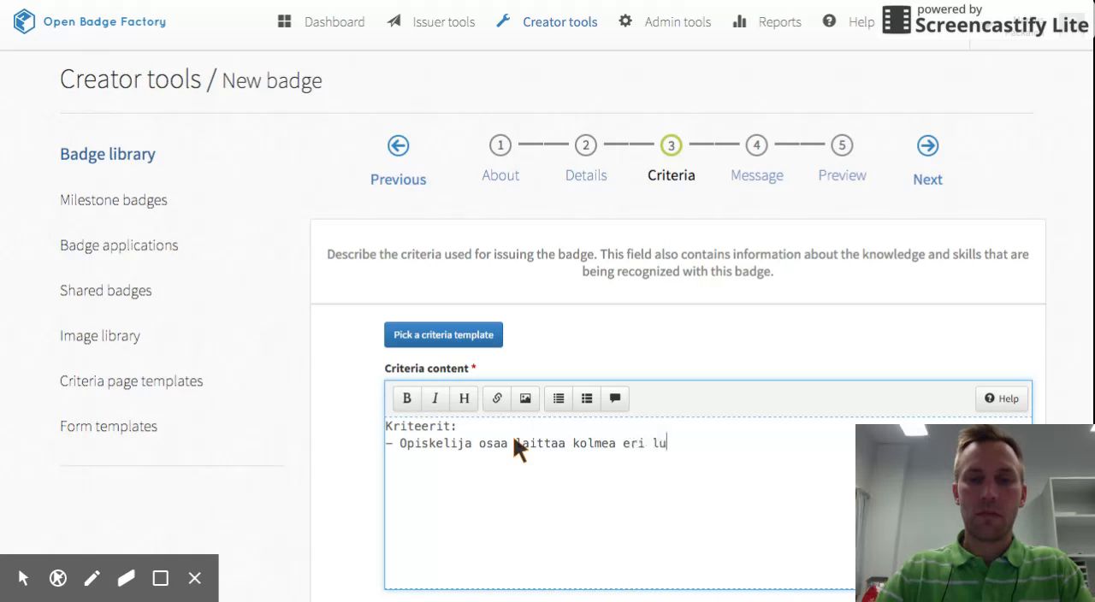
{"action": "type", "text": "jia"}
{"action": "key", "text": "Return"}
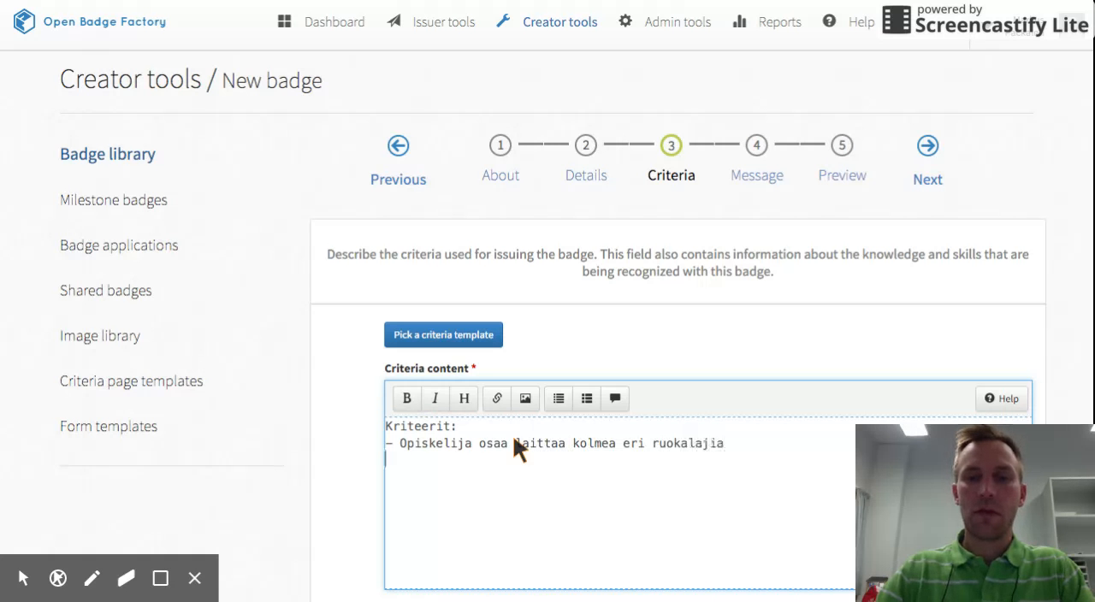
Go to the badge's Message stage and view the email fields for the badge receiver.
{"action": "scroll", "coordinate": [698, 510], "scroll_direction": "down", "scroll_amount": 1}
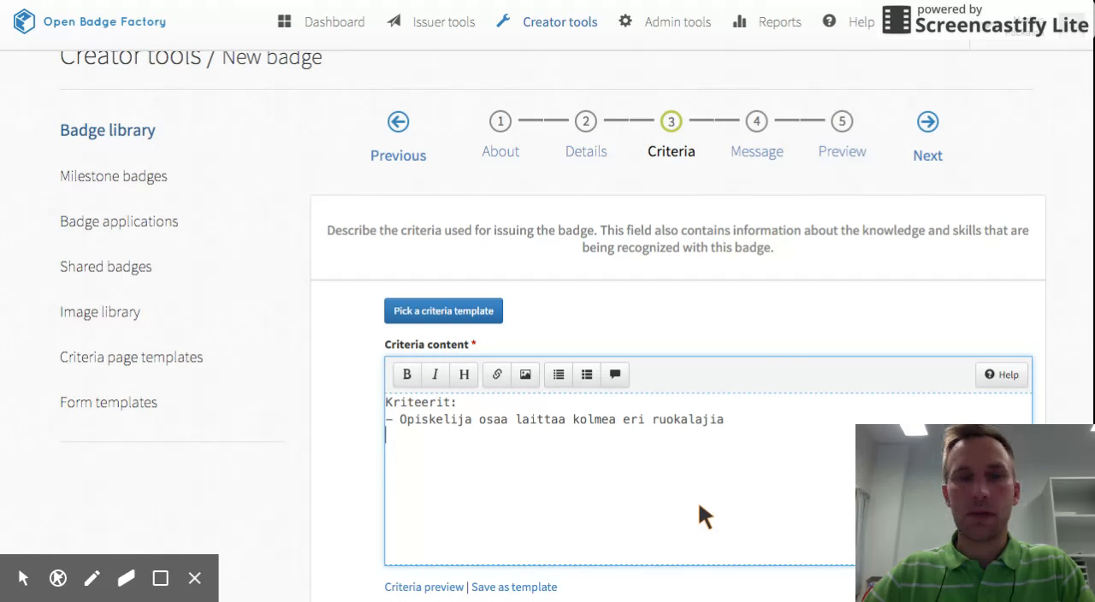
{"action": "left_click", "coordinate": [762, 153]}
{"action": "scroll", "coordinate": [672, 389], "scroll_direction": "down", "scroll_amount": 1}
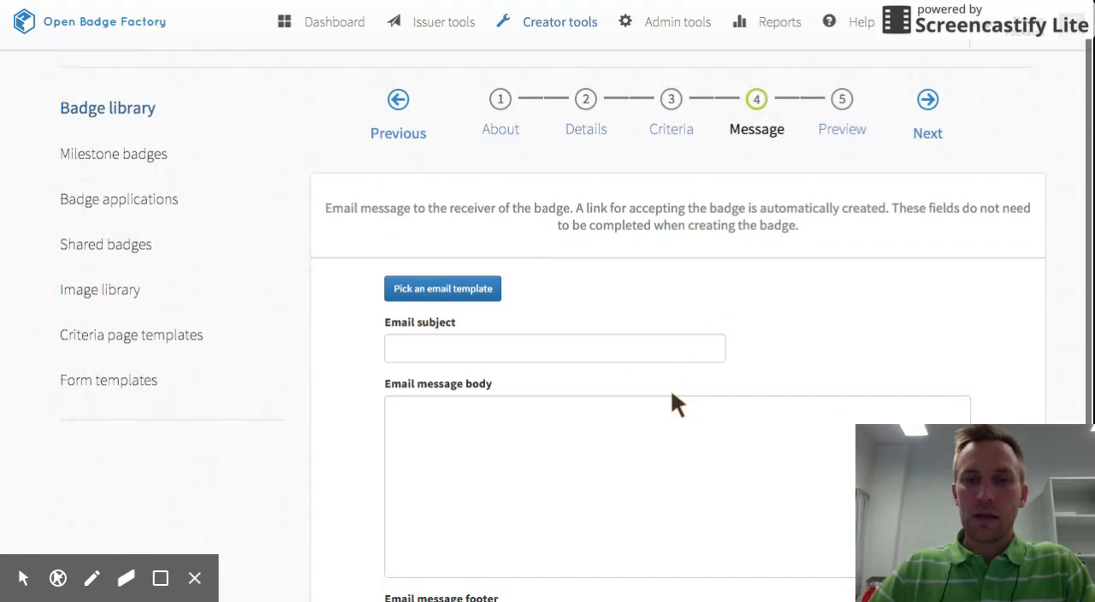
Set the subject of the badge receiver's email to "Osaamismerkki: Kokkimerkki".
{"action": "left_click", "coordinate": [596, 356]}
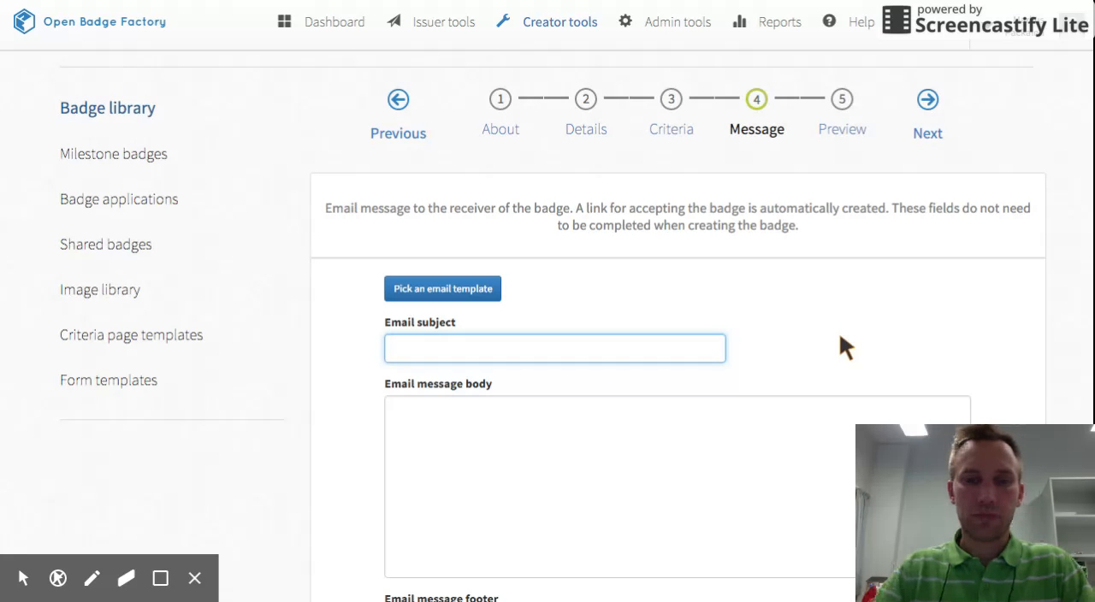
{"action": "type", "text": "Osaa"}
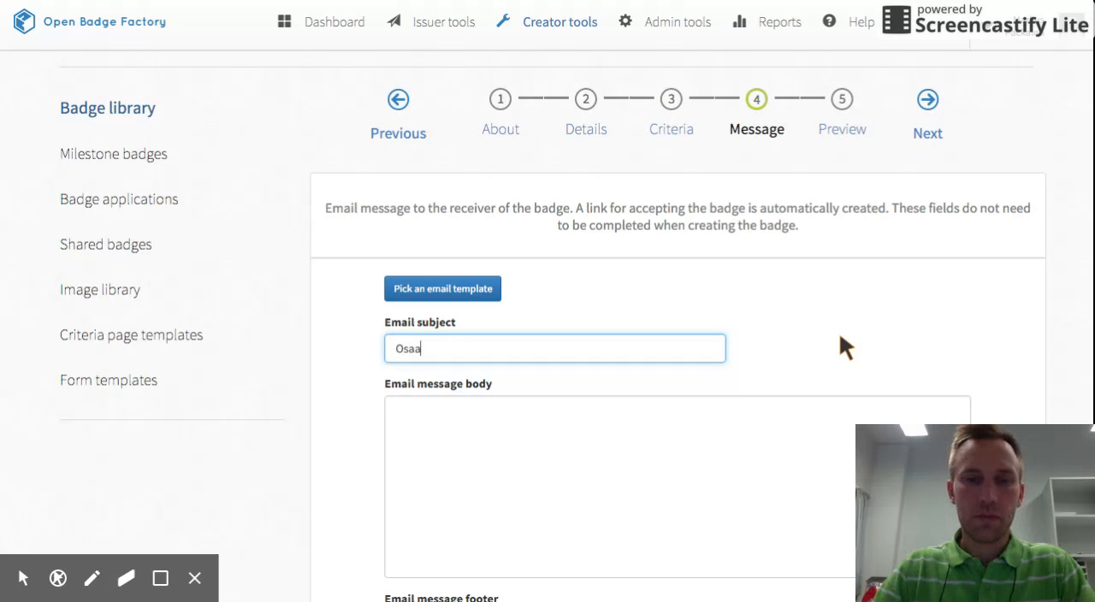
{"action": "type", "text": "mismerkki:"}
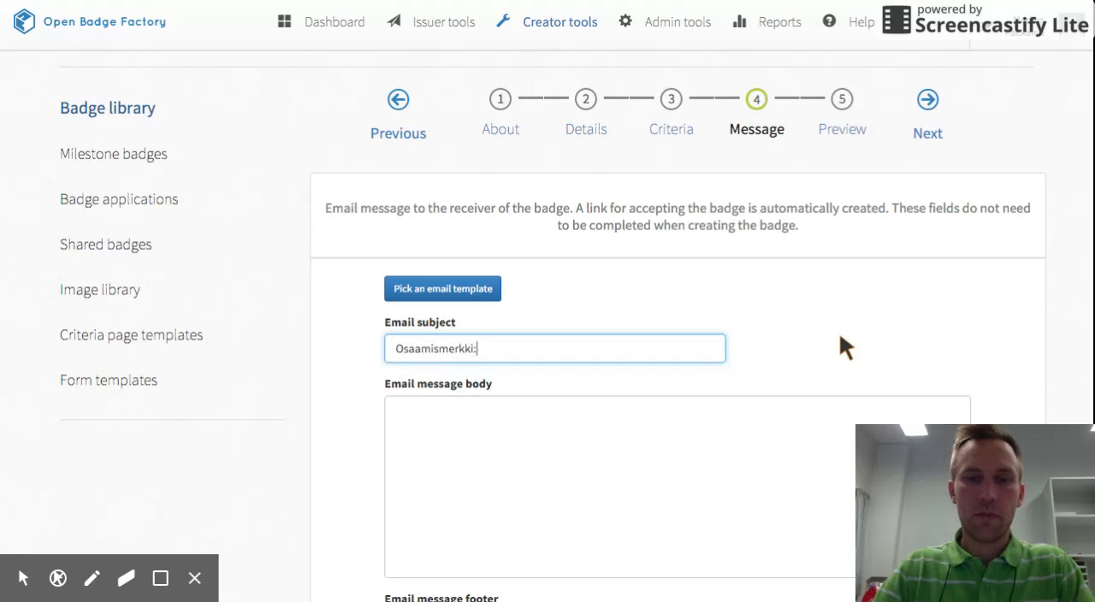
{"action": "type", "text": " Kokkimerkki"}
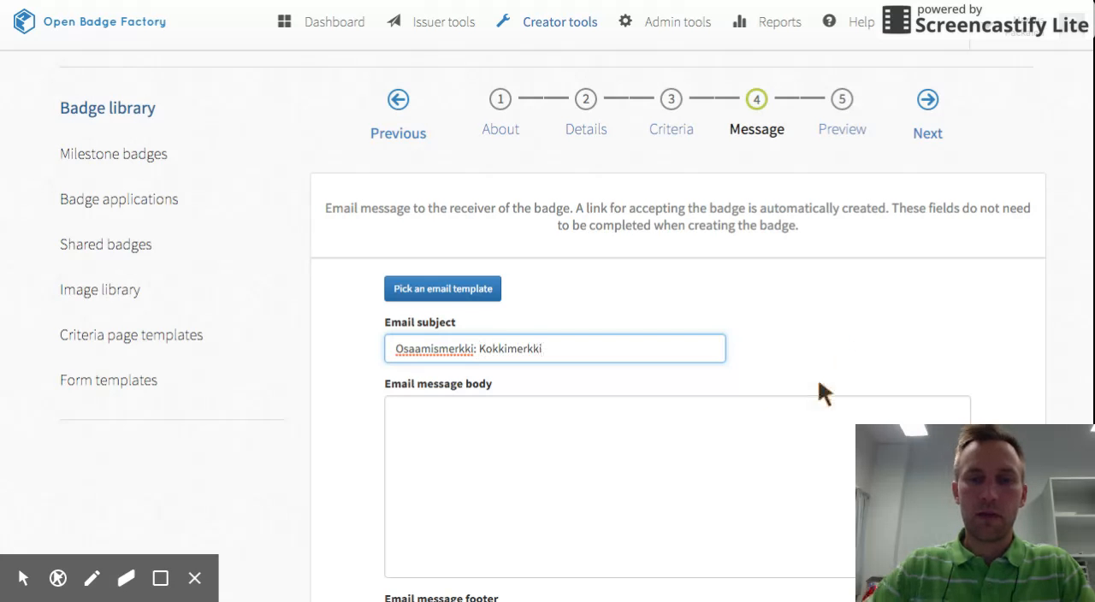
Write "Hei, olet saanut osaamismerkin." as the body of the badge receiver's email.
{"action": "left_click", "coordinate": [647, 436]}
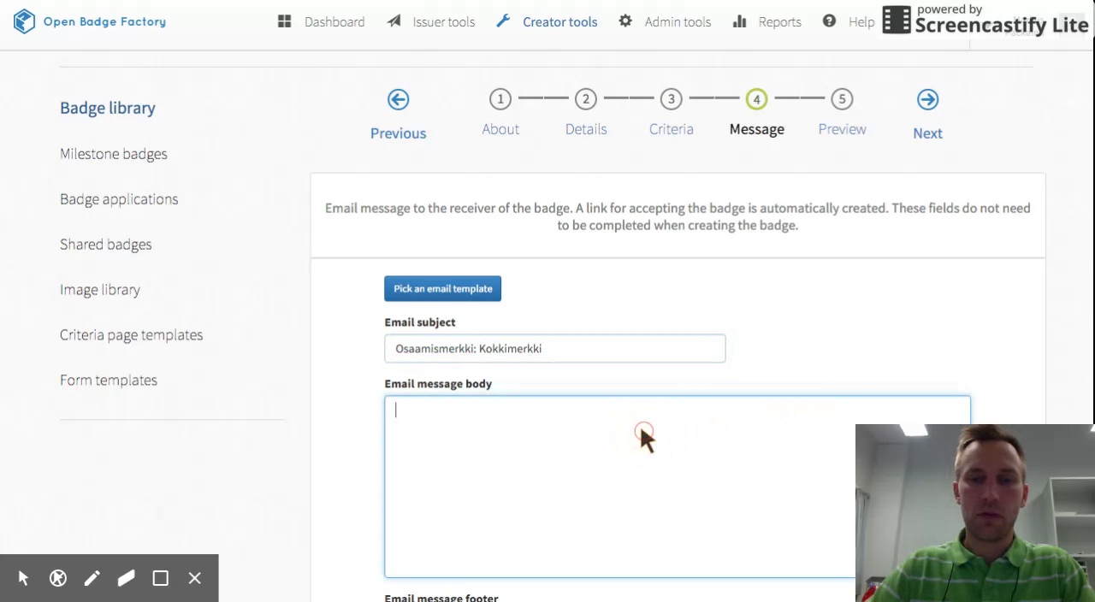
{"action": "scroll", "coordinate": [655, 455], "scroll_direction": "down", "scroll_amount": 1}
{"action": "type", "text": "Hei, "}
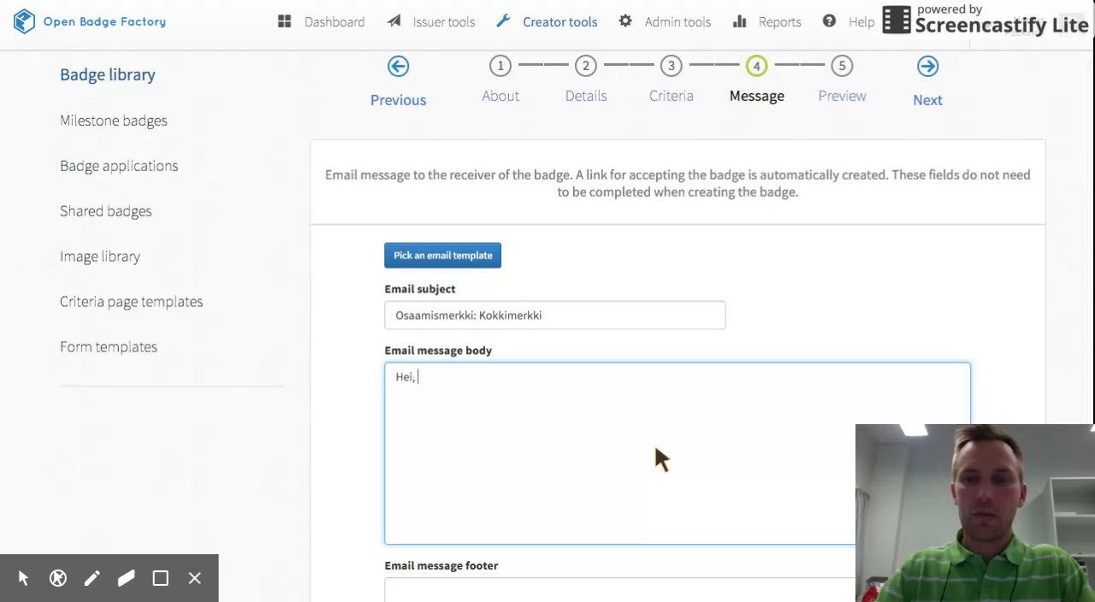
{"action": "type", "text": "olet saan"}
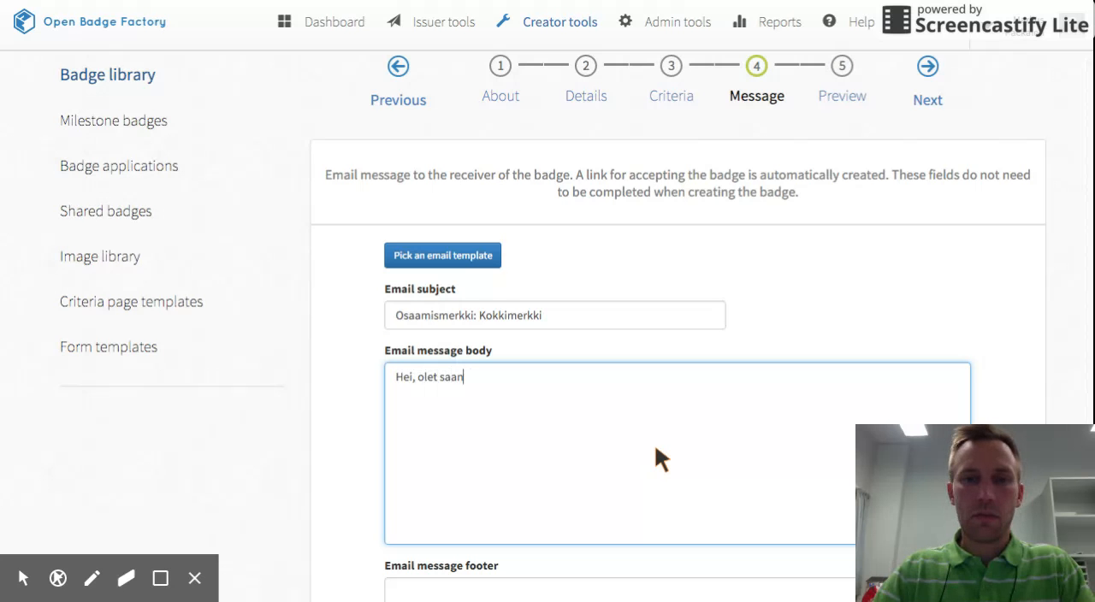
{"action": "type", "text": "ut o"}
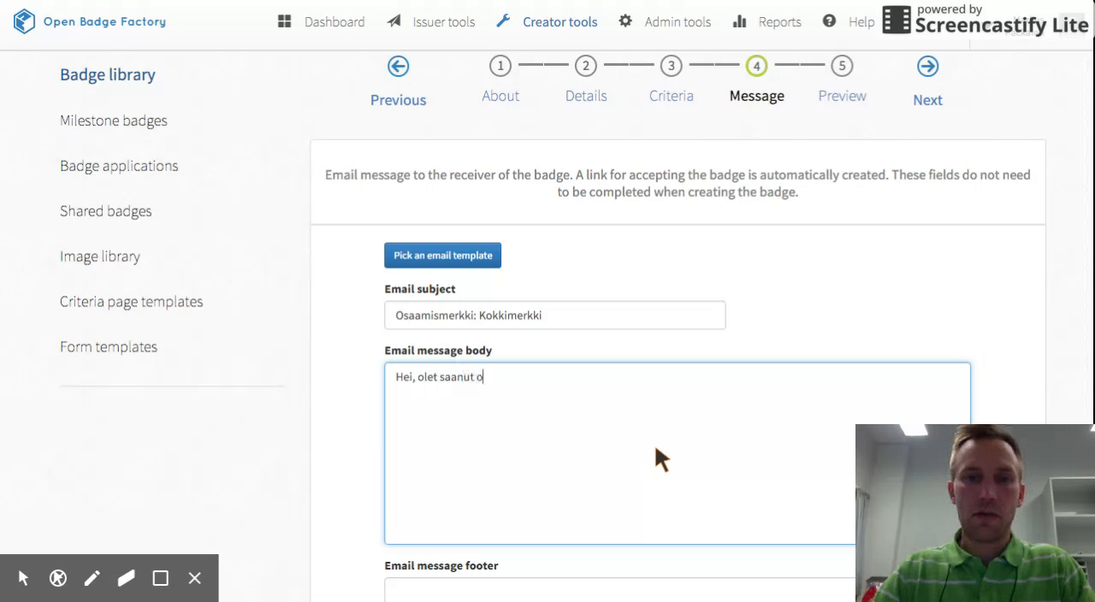
{"action": "type", "text": "saamismerkin."}
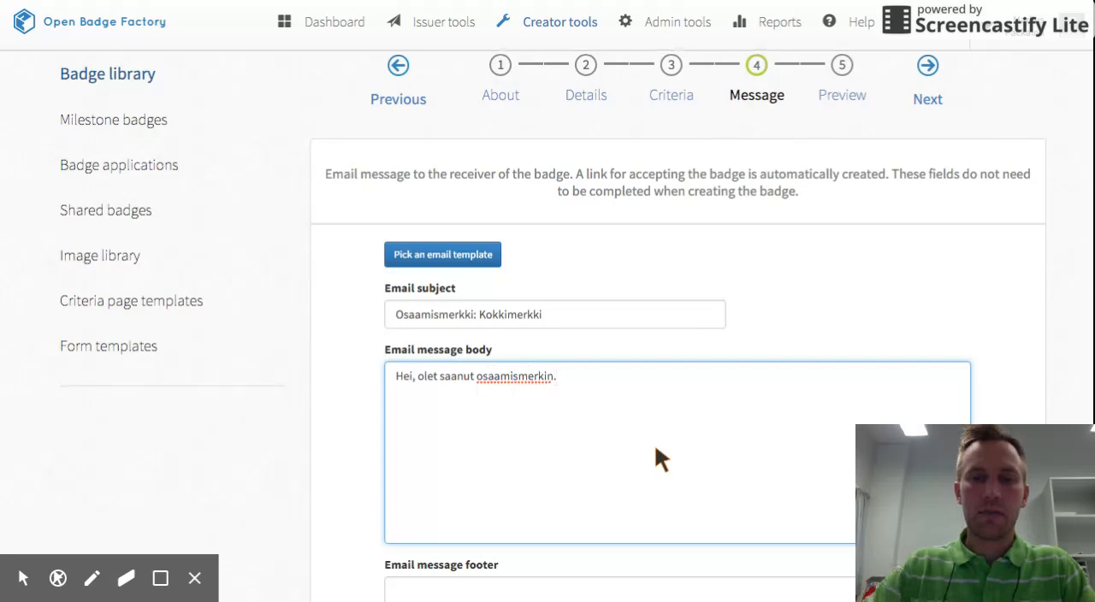
{"action": "scroll", "coordinate": [718, 518], "scroll_direction": "down", "scroll_amount": 3}
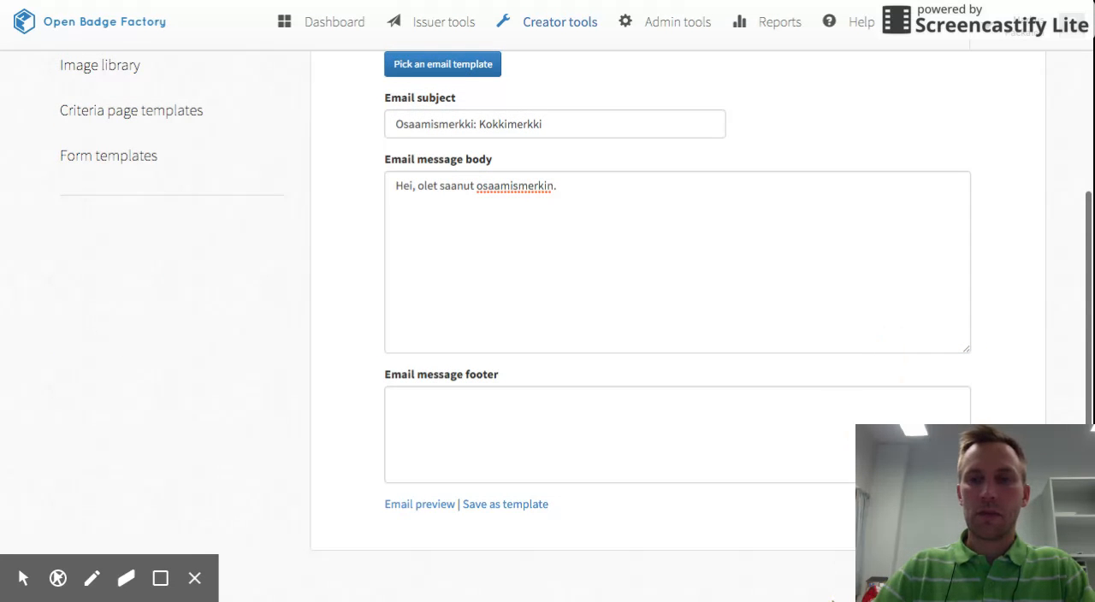
Go to the badge's Preview stage and set its status to Ready for issuing.
{"action": "scroll", "coordinate": [827, 408], "scroll_direction": "up", "scroll_amount": 4}
{"action": "left_click", "coordinate": [841, 164]}
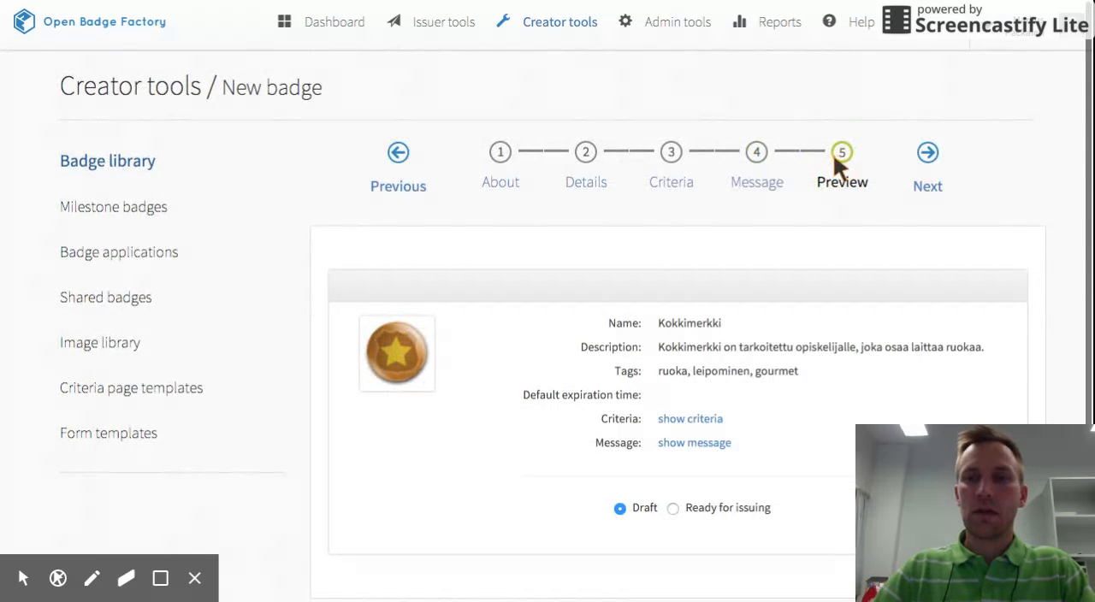
{"action": "scroll", "coordinate": [718, 337], "scroll_direction": "down", "scroll_amount": 1}
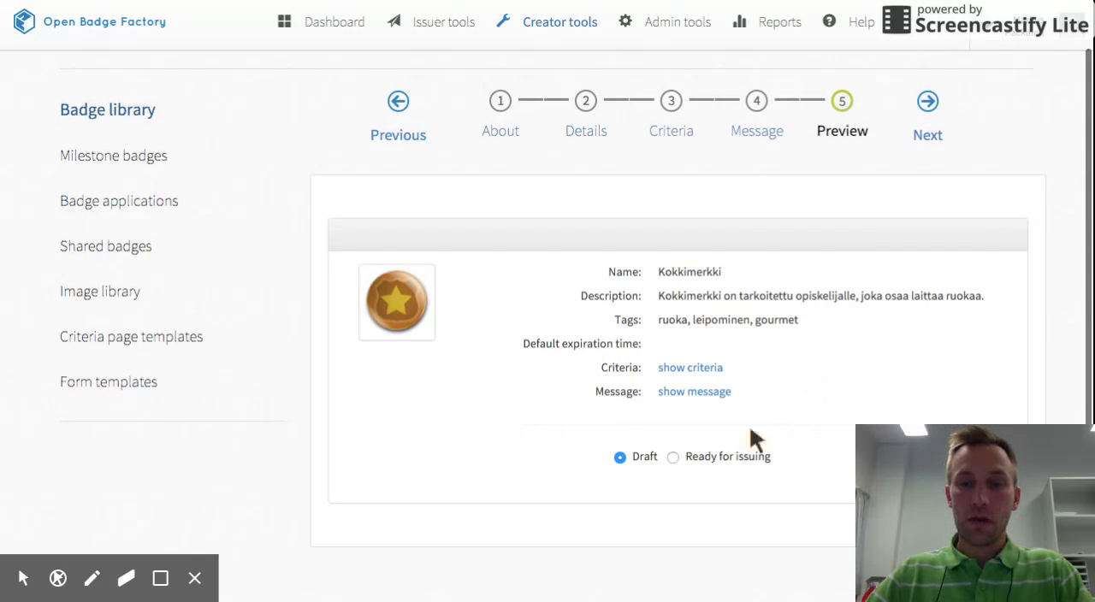
{"action": "left_click", "coordinate": [672, 456]}
{"action": "scroll", "coordinate": [744, 467], "scroll_direction": "down", "scroll_amount": 1}
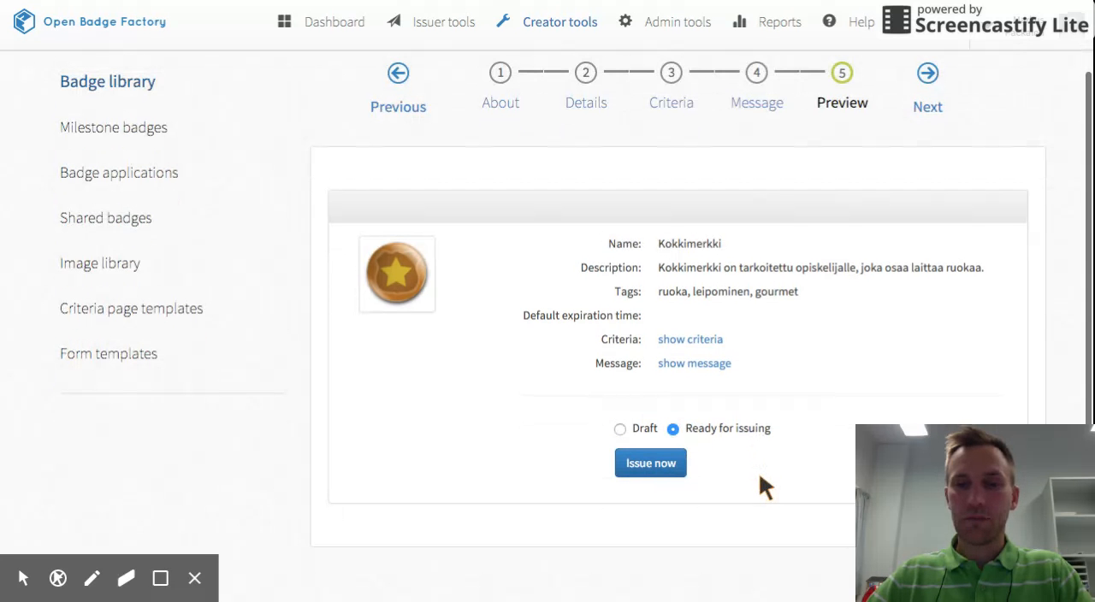
{"action": "scroll", "coordinate": [807, 389], "scroll_direction": "up", "scroll_amount": 1}
{"action": "scroll", "coordinate": [808, 387], "scroll_direction": "down", "scroll_amount": 1}
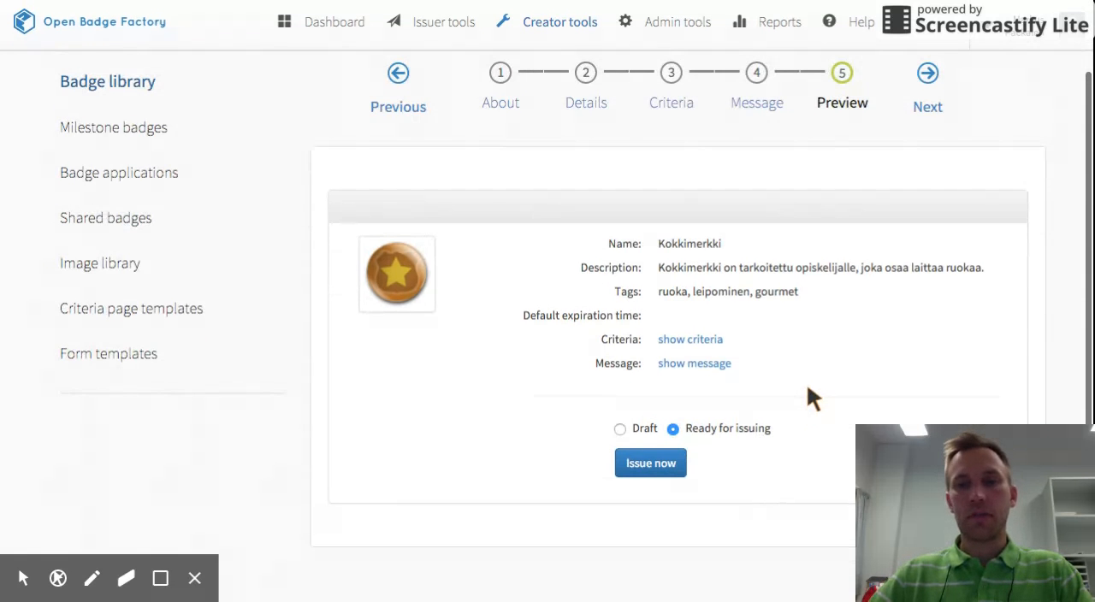
Start issuing the Kokkimerkki badge and view the recipient fields in the Select recipients stage.
{"action": "left_click", "coordinate": [650, 464]}
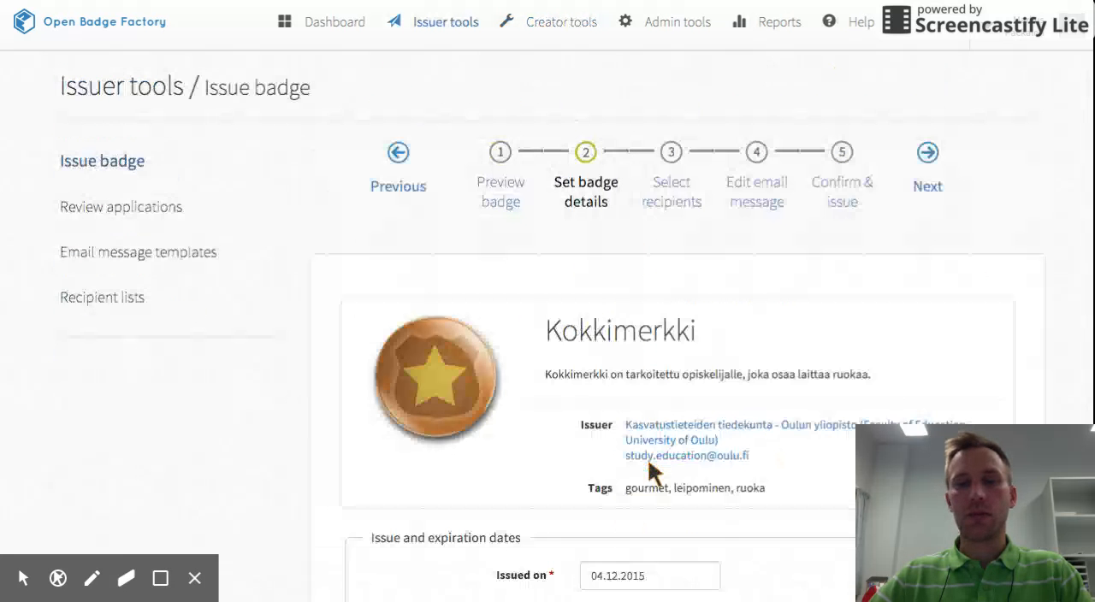
{"action": "scroll", "coordinate": [676, 411], "scroll_direction": "down", "scroll_amount": 1}
{"action": "left_click", "coordinate": [663, 152]}
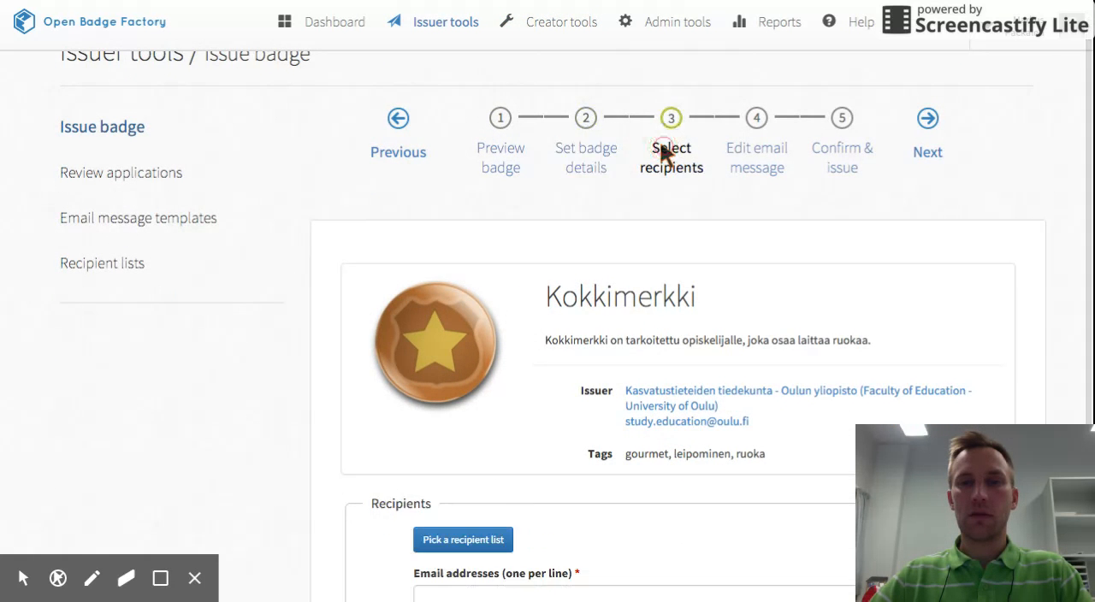
{"action": "scroll", "coordinate": [698, 279], "scroll_direction": "down", "scroll_amount": 1}
{"action": "scroll", "coordinate": [698, 279], "scroll_direction": "down", "scroll_amount": 2}
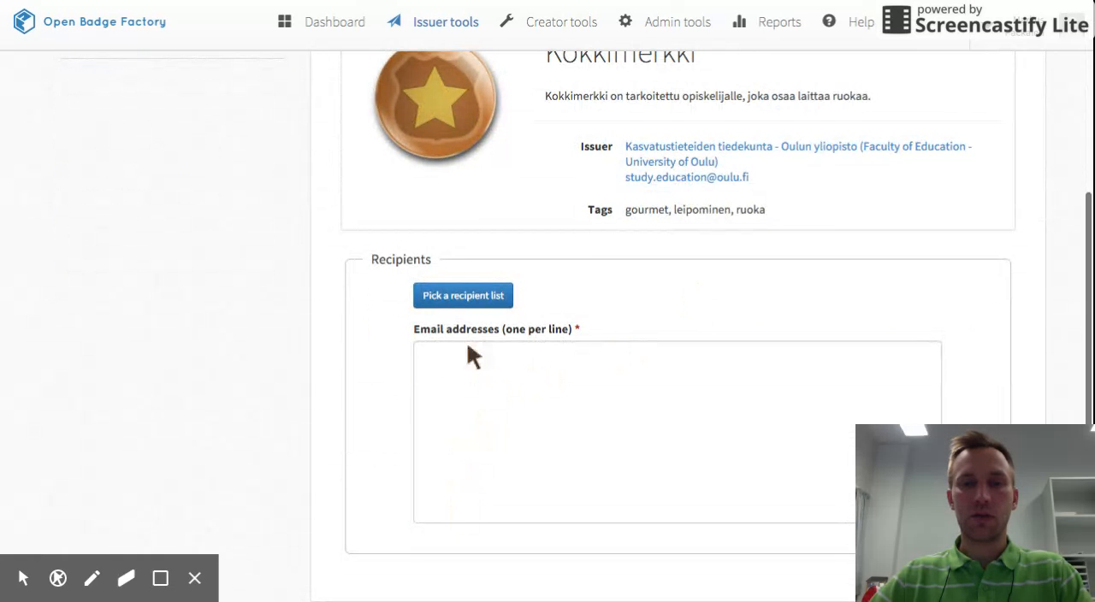
{"action": "scroll", "coordinate": [610, 402], "scroll_direction": "up", "scroll_amount": 3}
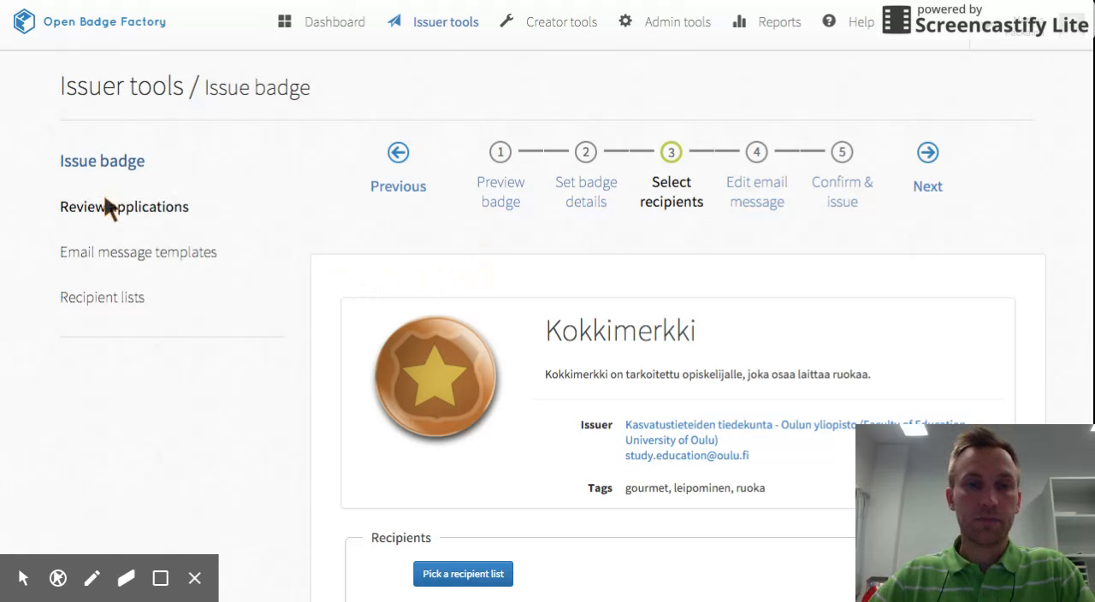
Start a new badge application among the creator tools' badge applications.
{"action": "left_click", "coordinate": [554, 25]}
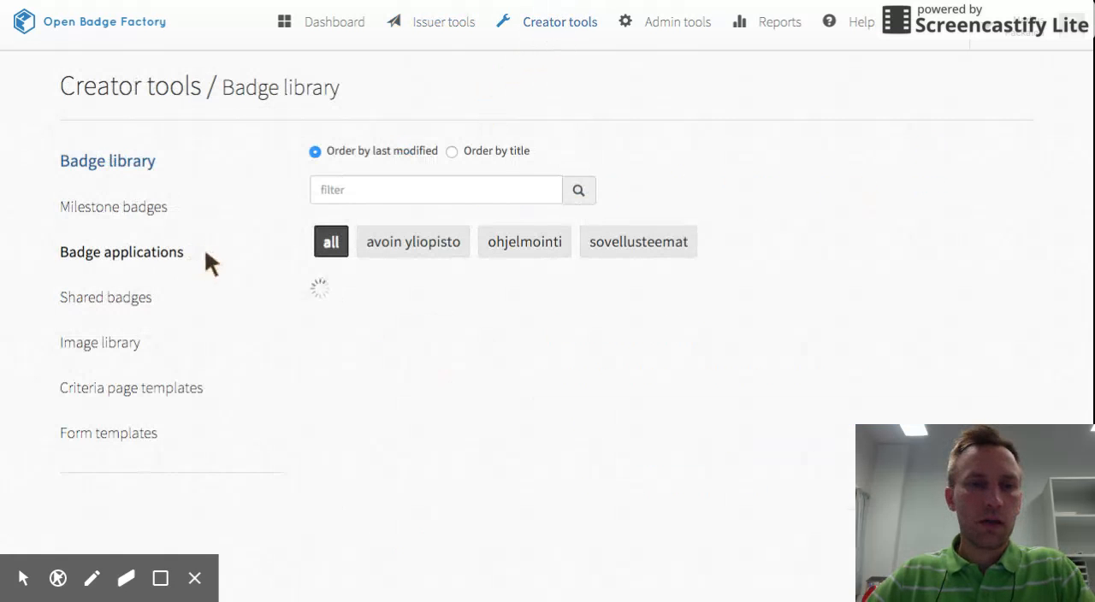
{"action": "left_click", "coordinate": [129, 253]}
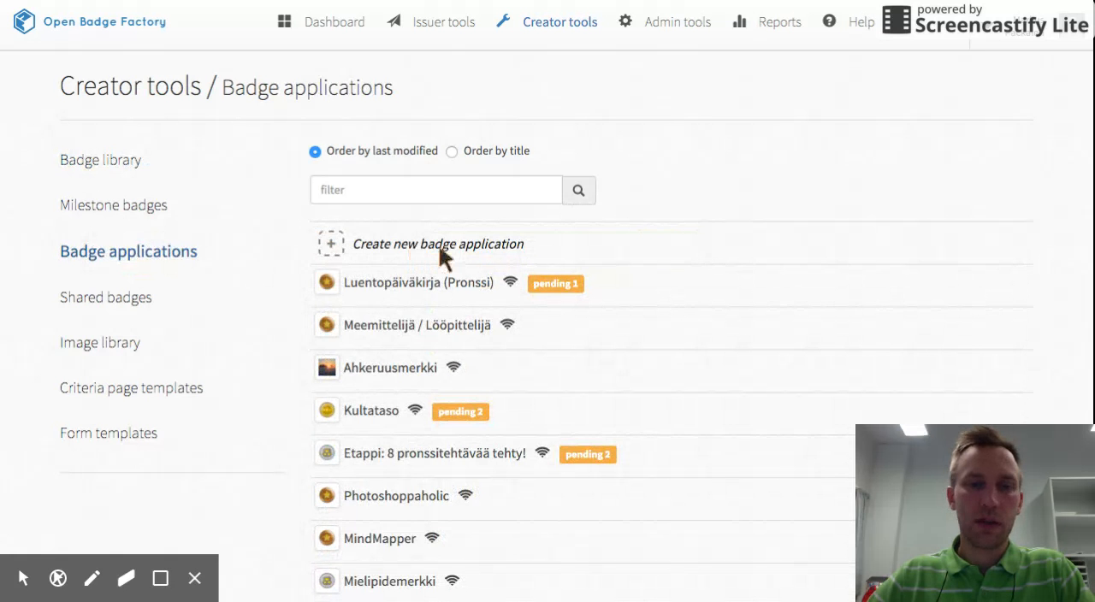
{"action": "left_click", "coordinate": [433, 243]}
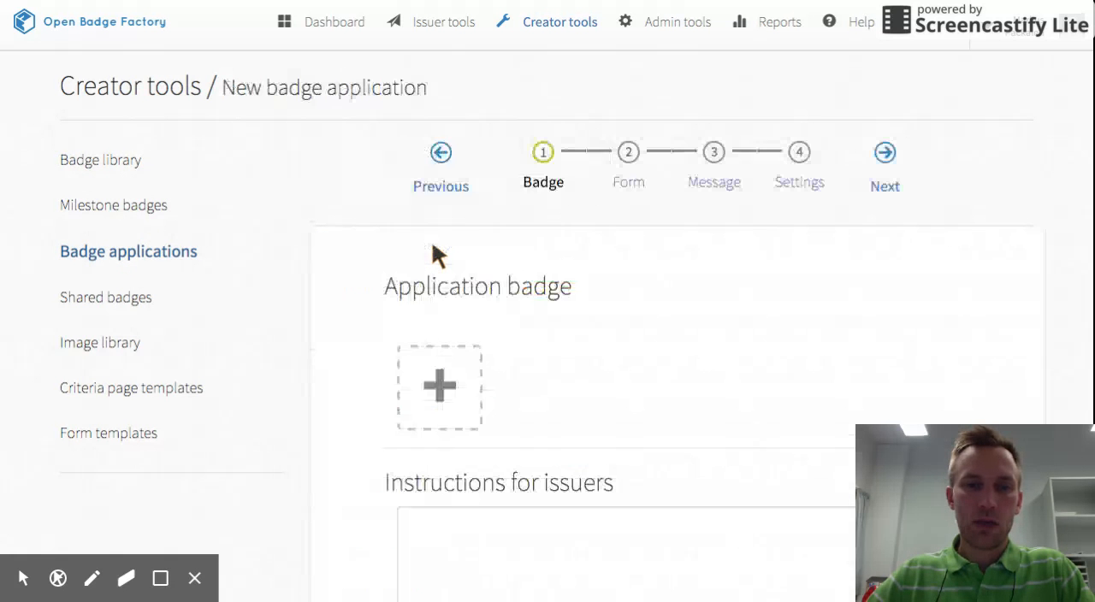
Pick the Kokkimerkki badge as the application badge.
{"action": "scroll", "coordinate": [522, 375], "scroll_direction": "down", "scroll_amount": 1}
{"action": "scroll", "coordinate": [513, 359], "scroll_direction": "down", "scroll_amount": 1}
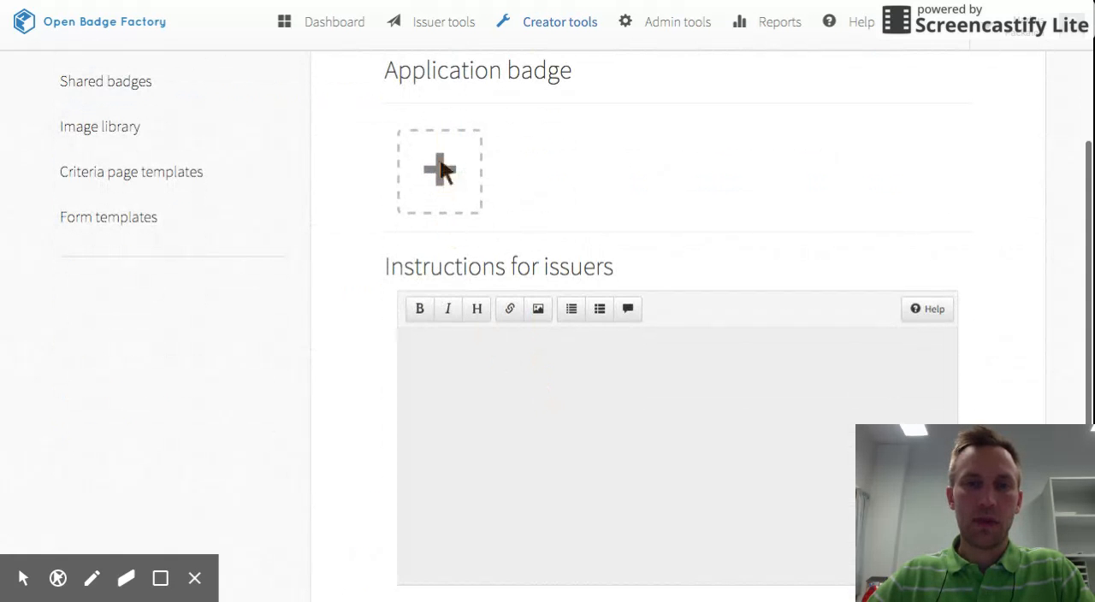
{"action": "left_click", "coordinate": [441, 169]}
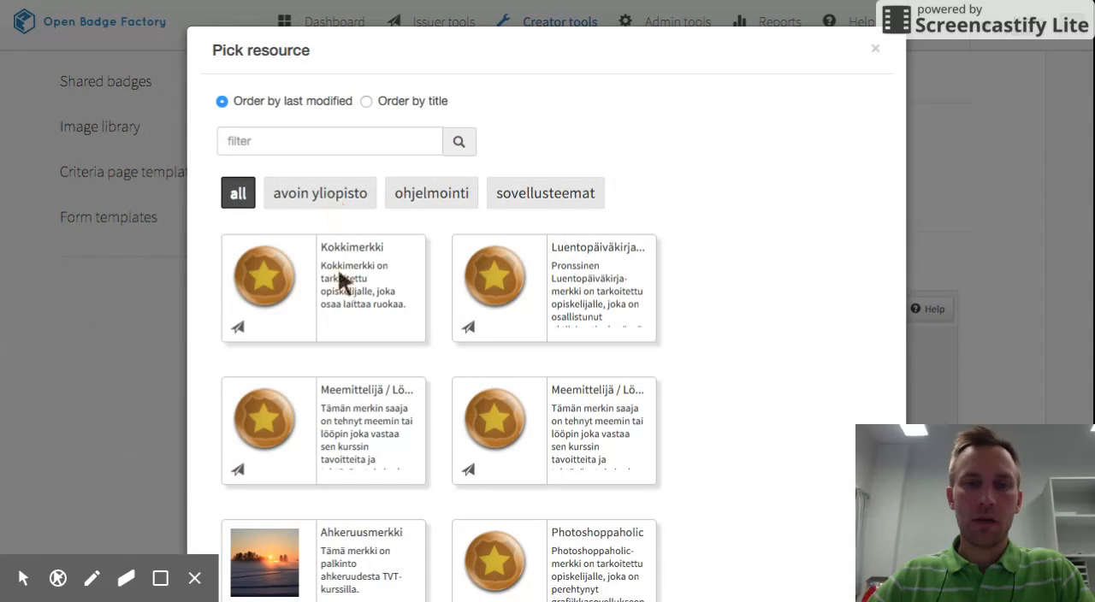
{"action": "left_click", "coordinate": [343, 276]}
{"action": "scroll", "coordinate": [668, 204], "scroll_direction": "up", "scroll_amount": 2}
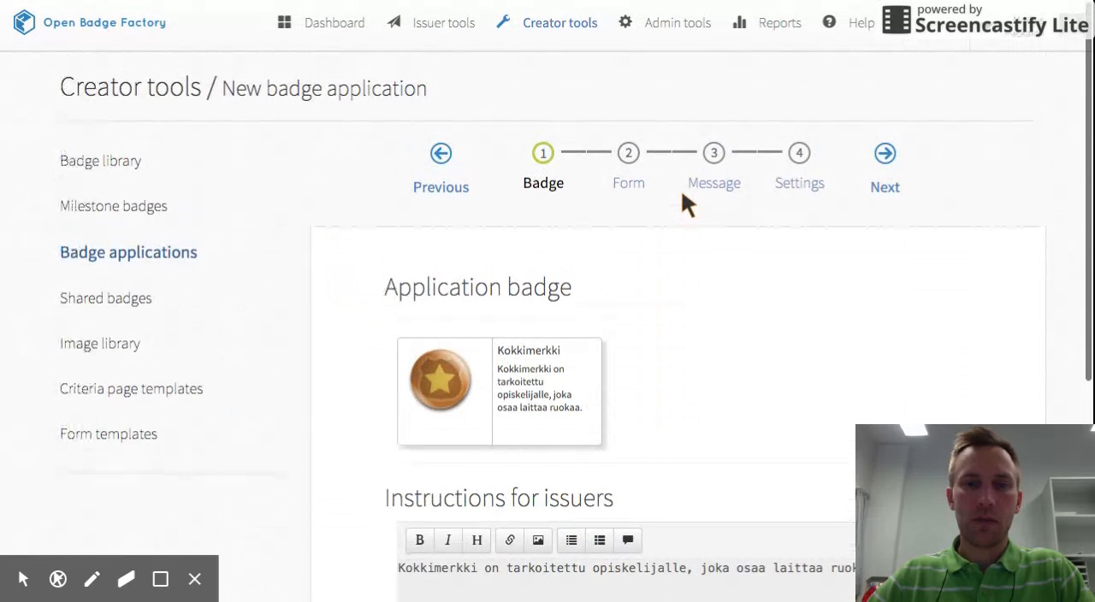
{"action": "scroll", "coordinate": [682, 192], "scroll_direction": "down", "scroll_amount": 1}
{"action": "scroll", "coordinate": [682, 202], "scroll_direction": "up", "scroll_amount": 1}
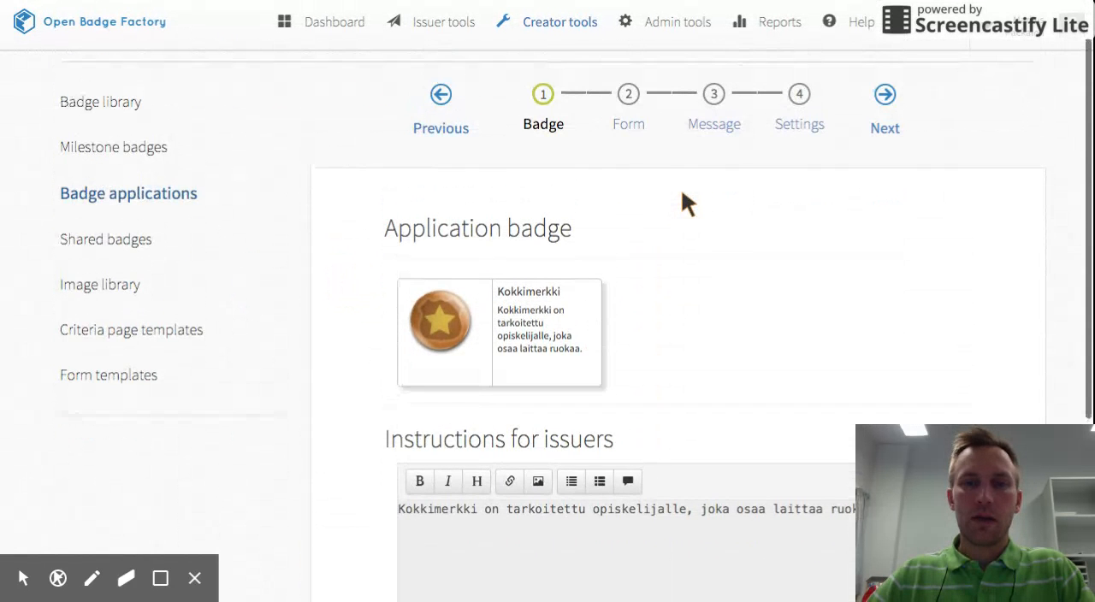
In the application's Form stage, write the instructions for earners as "Osoita osaamisesi vastaamalla alla oleviin kohtiin:".
{"action": "left_click", "coordinate": [628, 97]}
{"action": "scroll", "coordinate": [598, 418], "scroll_direction": "down", "scroll_amount": 1}
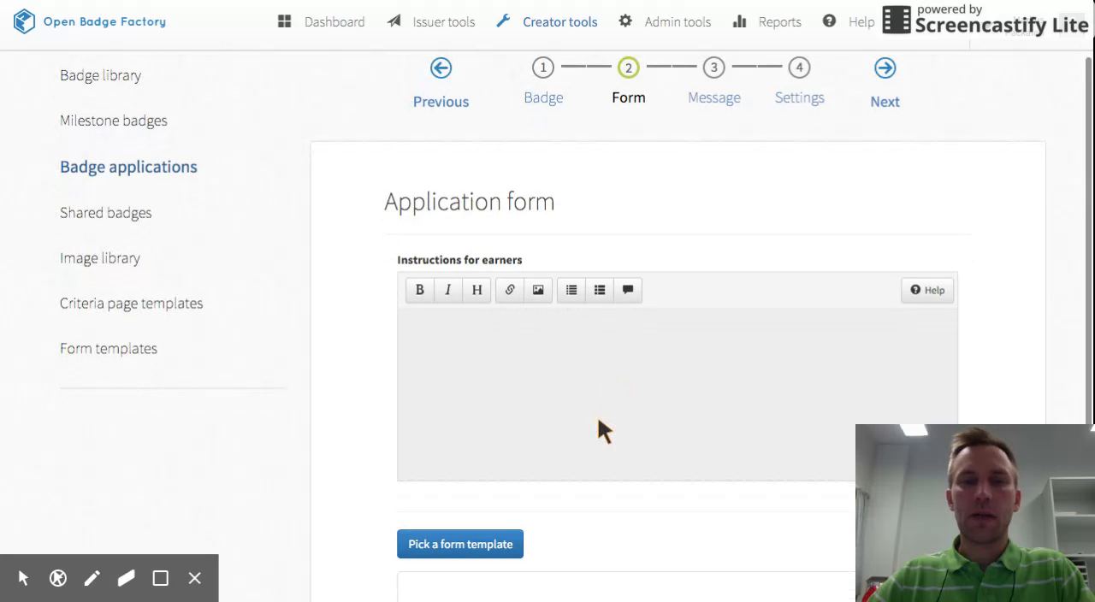
{"action": "left_click", "coordinate": [574, 338]}
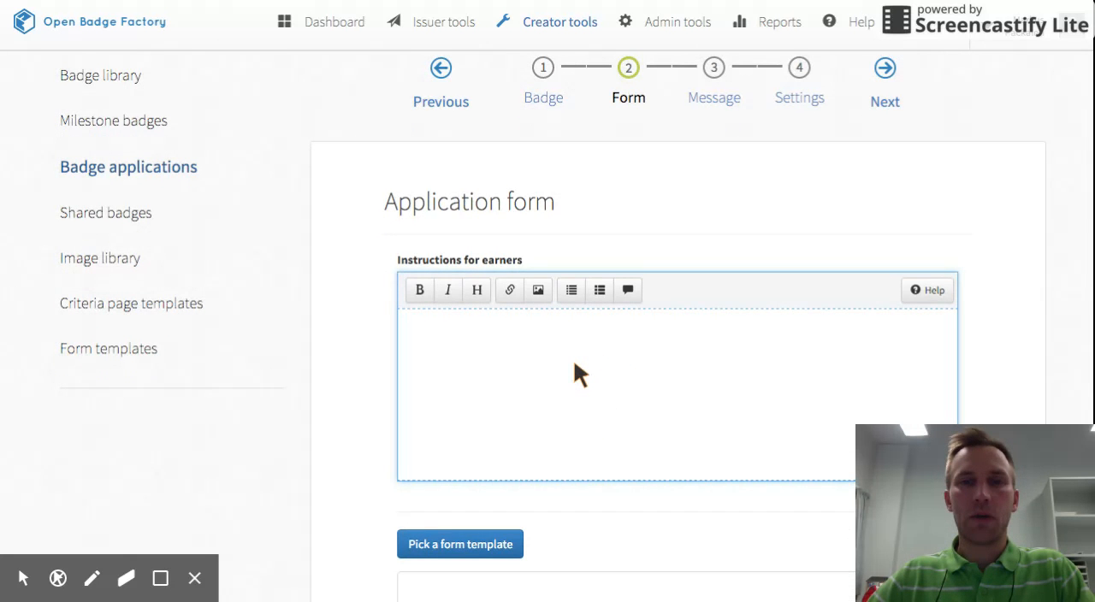
{"action": "scroll", "coordinate": [574, 363], "scroll_direction": "down", "scroll_amount": 1}
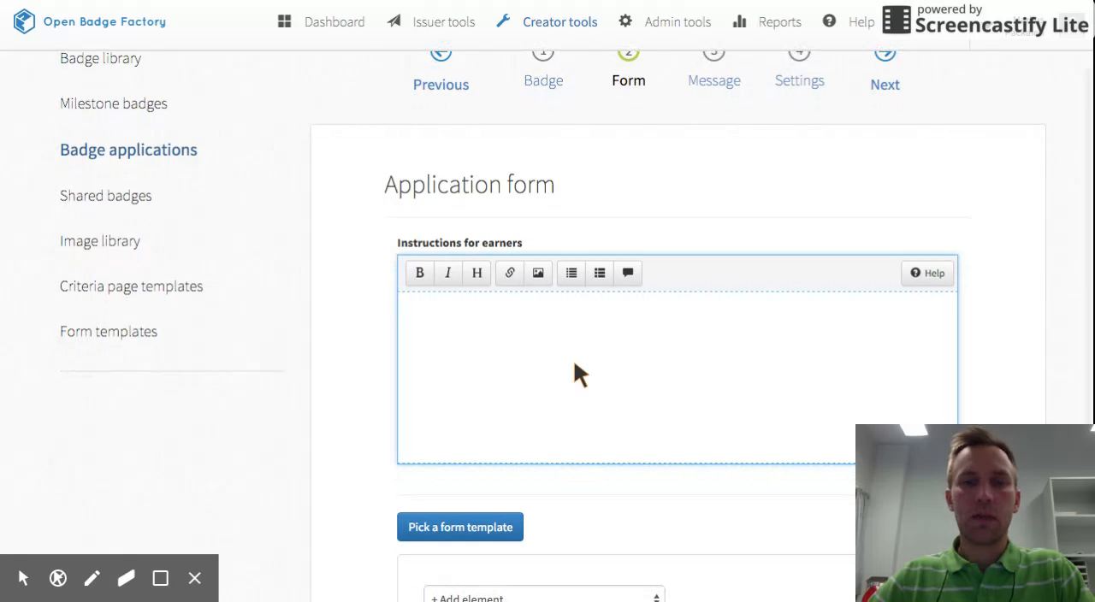
{"action": "scroll", "coordinate": [575, 363], "scroll_direction": "down", "scroll_amount": 1}
{"action": "scroll", "coordinate": [574, 363], "scroll_direction": "down", "scroll_amount": 1}
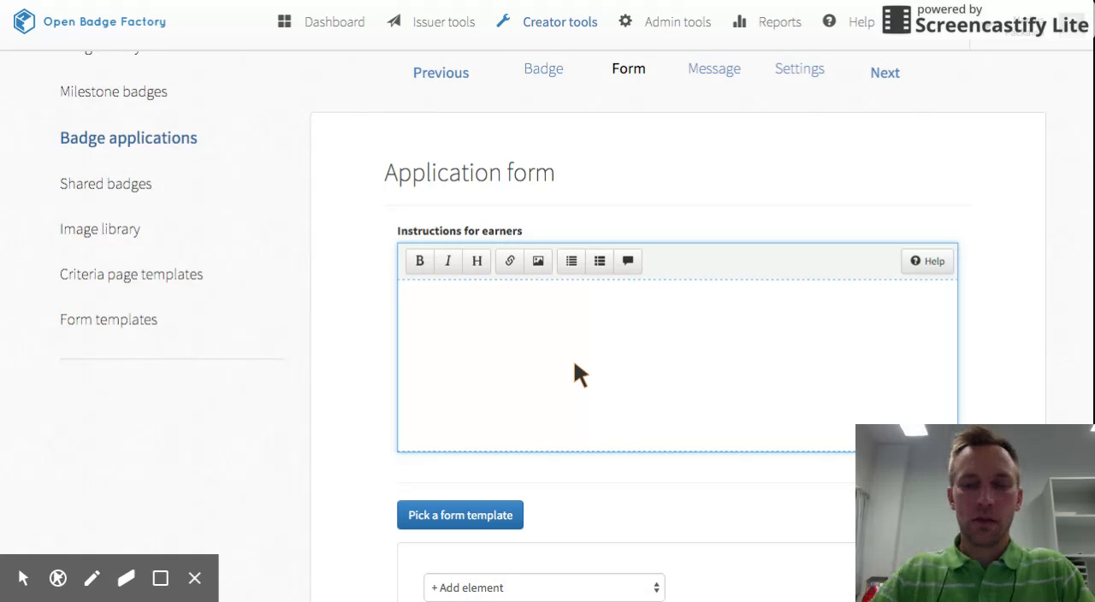
{"action": "type", "text": "Oso"}
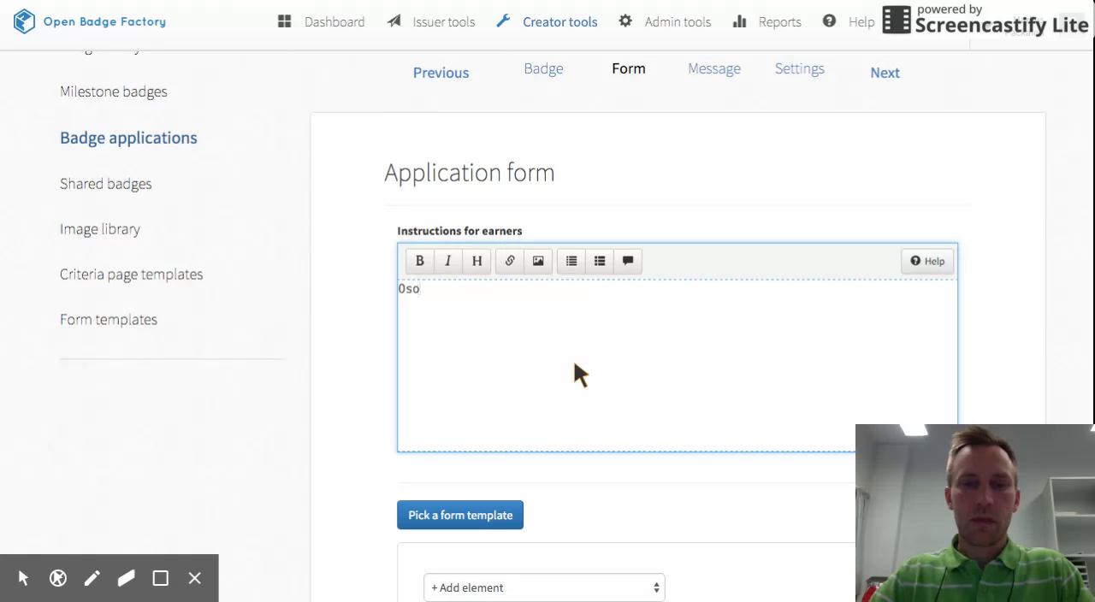
{"action": "type", "text": "ita osaamisesi"}
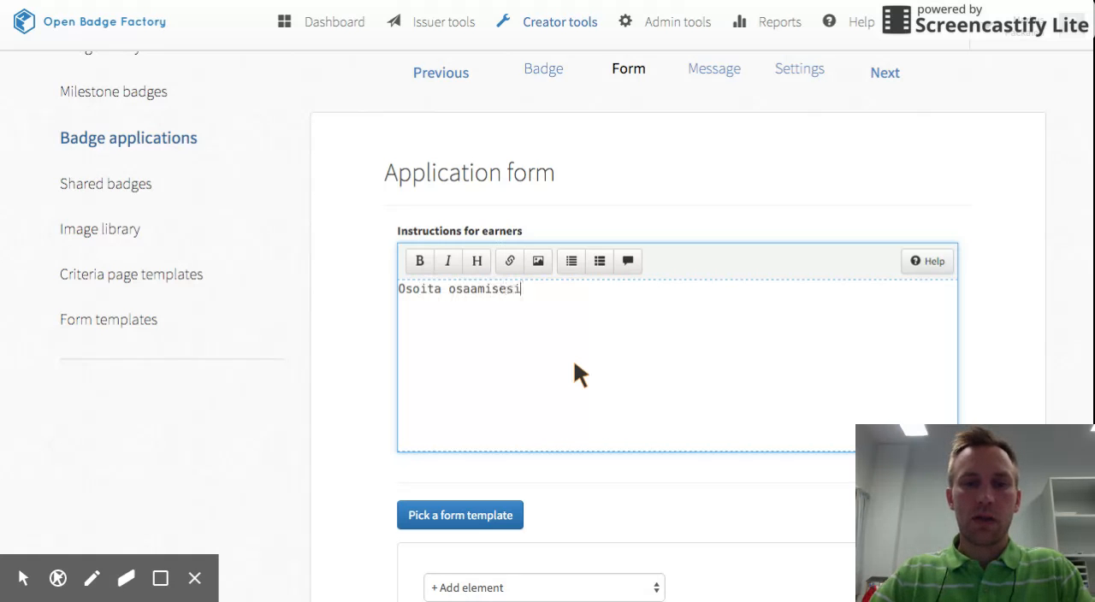
{"action": "type", "text": " vastaamalla"}
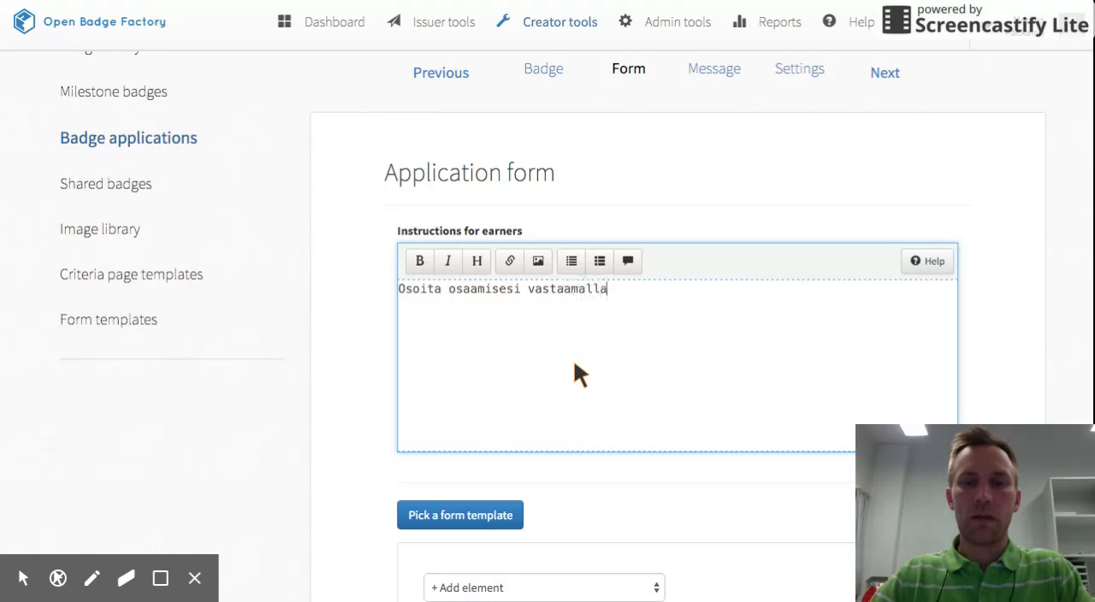
{"action": "type", "text": " alla oleviin ko"}
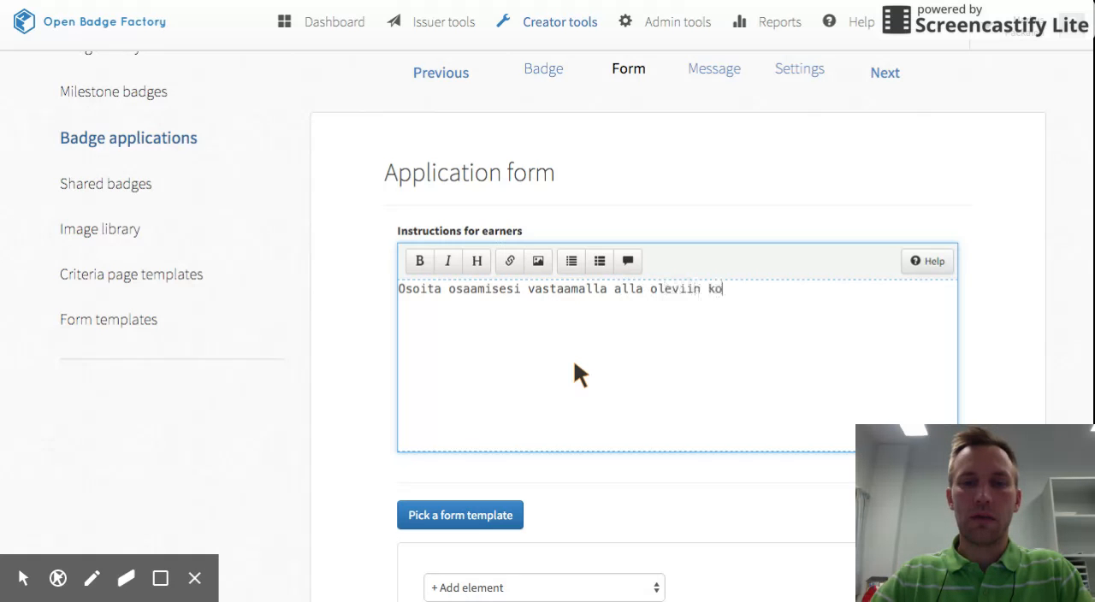
{"action": "type", "text": "htiin:"}
{"action": "scroll", "coordinate": [582, 362], "scroll_direction": "down", "scroll_amount": 1}
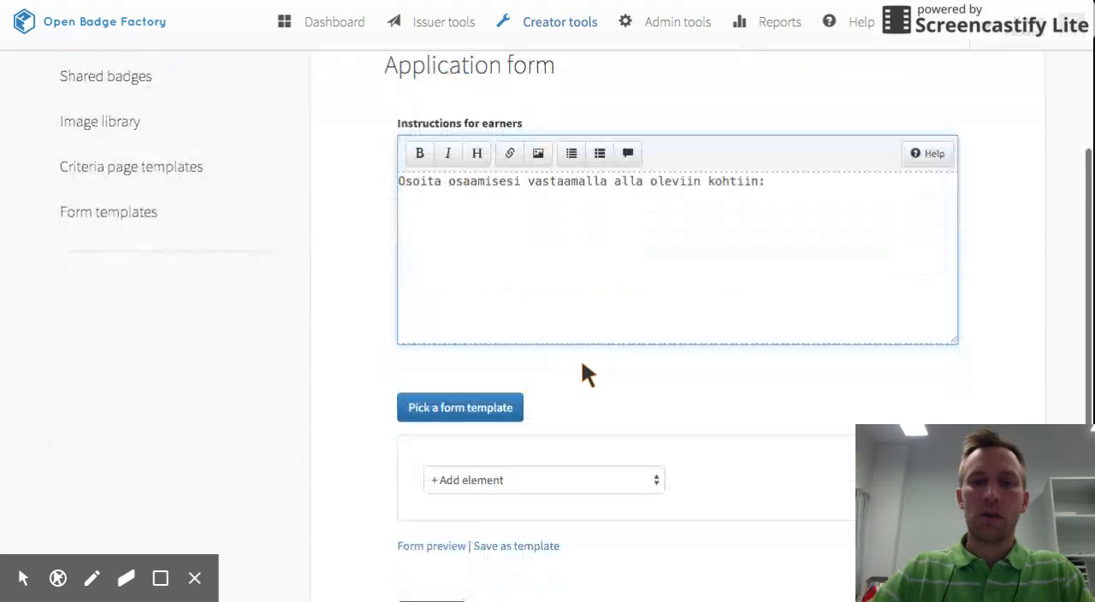
{"action": "scroll", "coordinate": [582, 363], "scroll_direction": "down", "scroll_amount": 1}
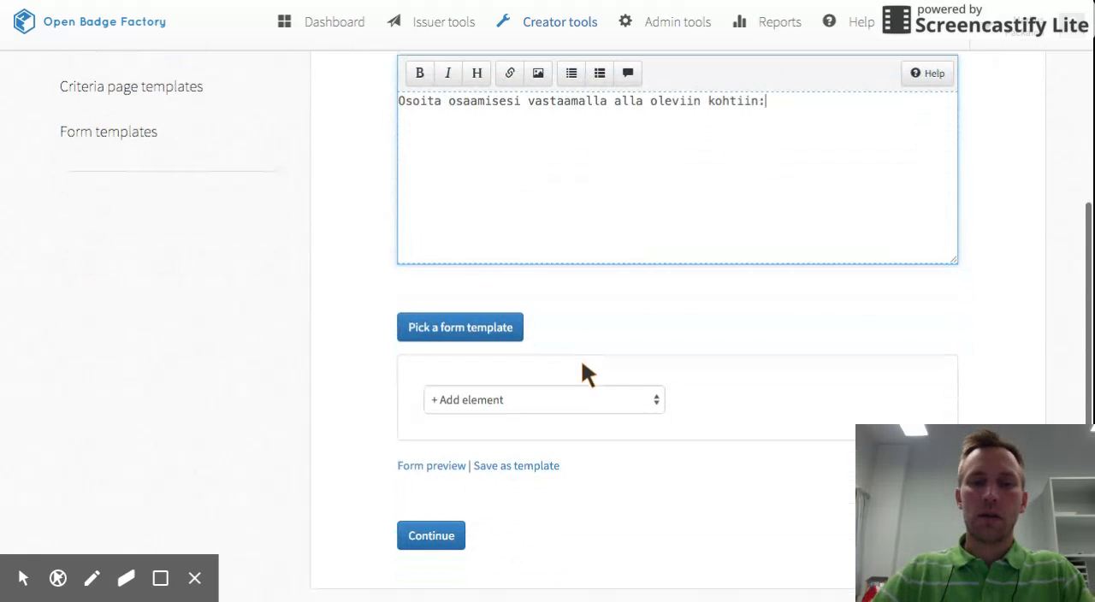
Add a required multi-line input to the application form, labelled "Kerro tähän, mitä ruokia teit.".
{"action": "left_click", "coordinate": [612, 395]}
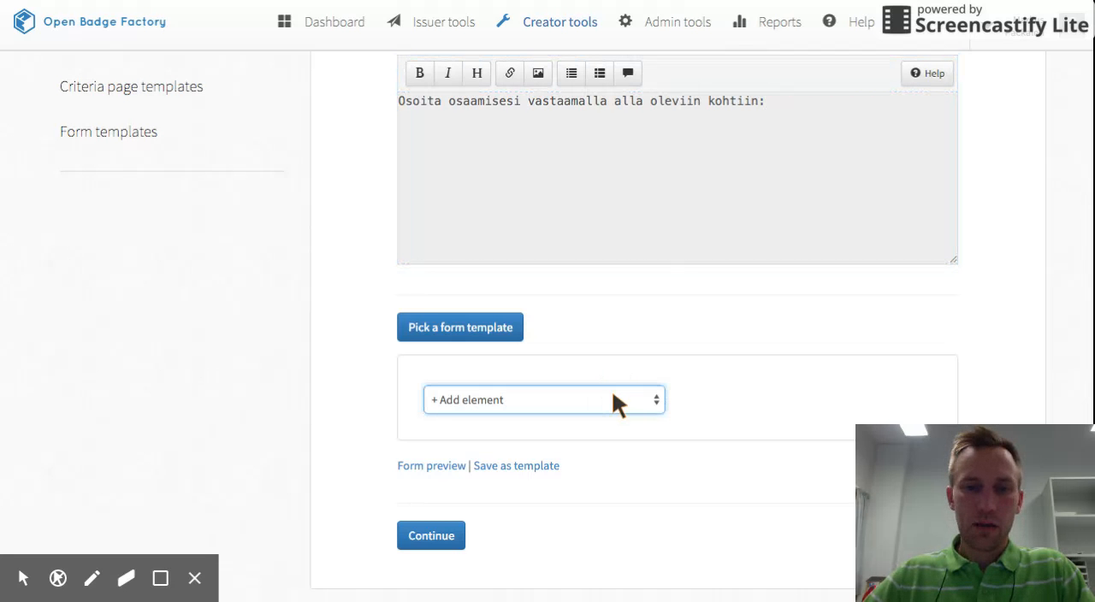
{"action": "left_click", "coordinate": [552, 416]}
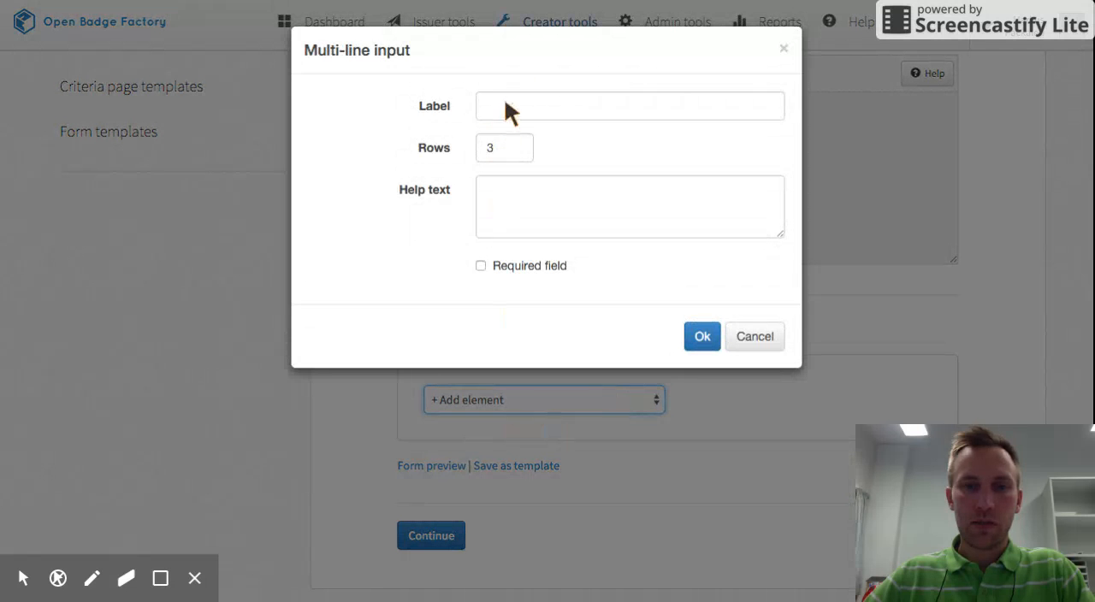
{"action": "left_click", "coordinate": [505, 103]}
{"action": "type", "text": "Kerrro"}
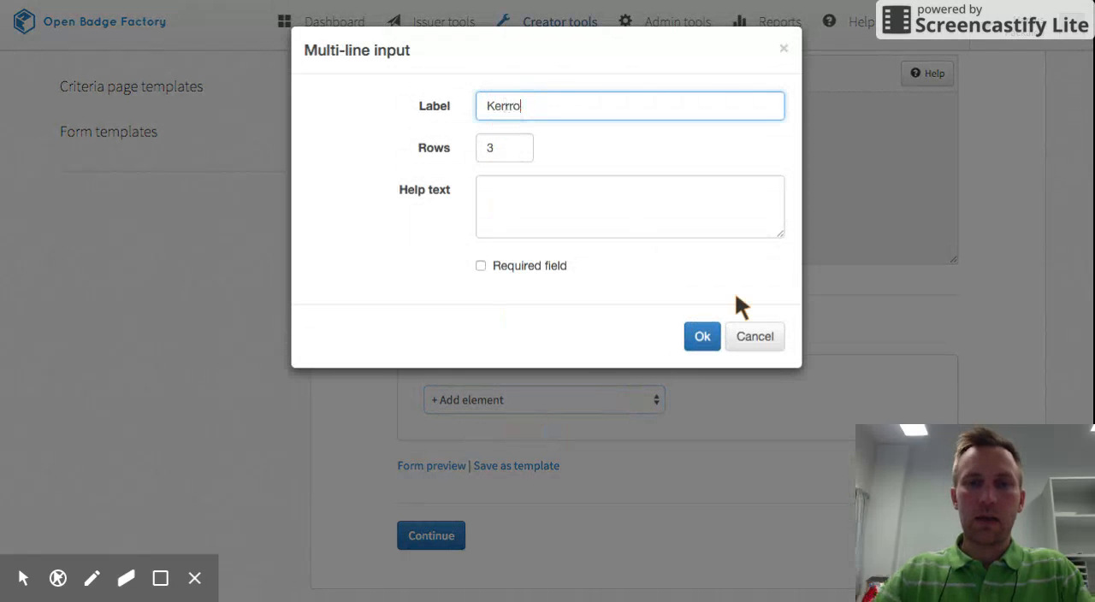
{"action": "key", "text": "BackSpace"}
{"action": "key", "text": "BackSpace"}
{"action": "type", "text": "o tähän, mit"}
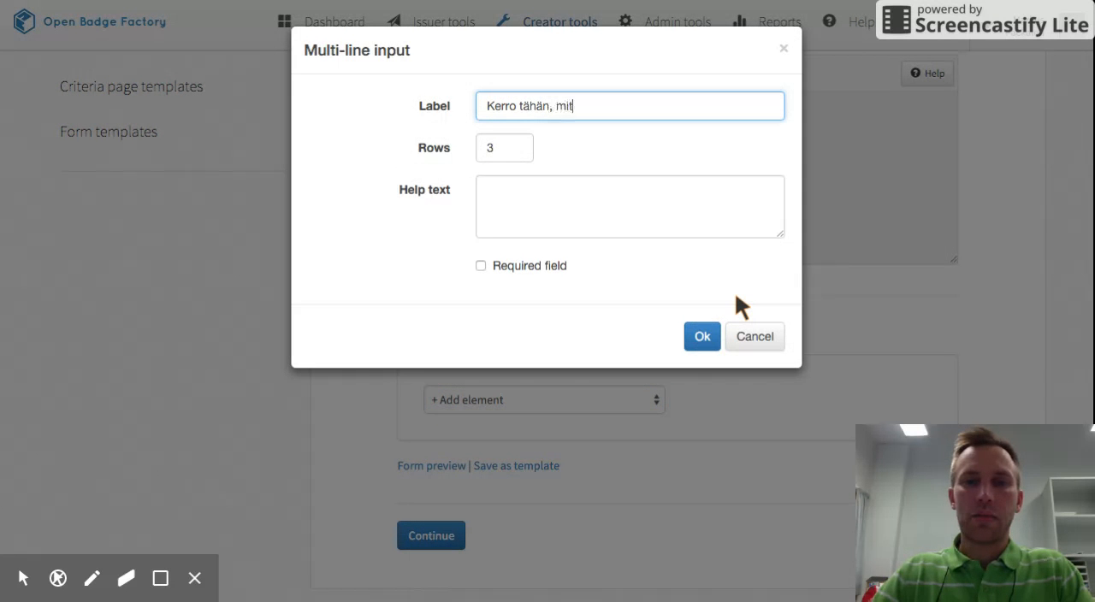
{"action": "type", "text": "ä ruokia tei"}
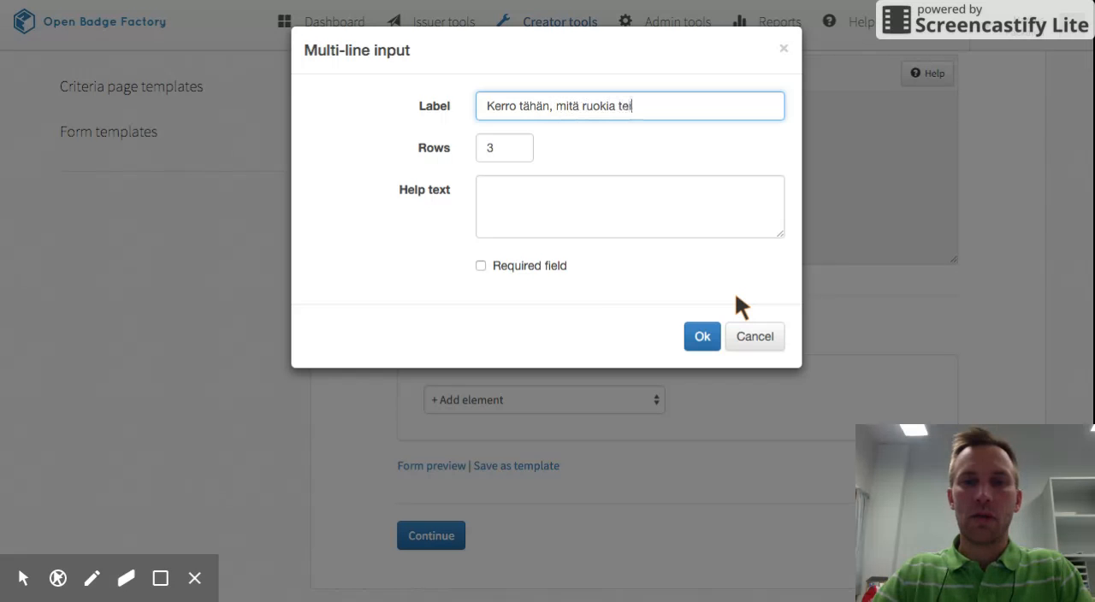
{"action": "type", "text": "t."}
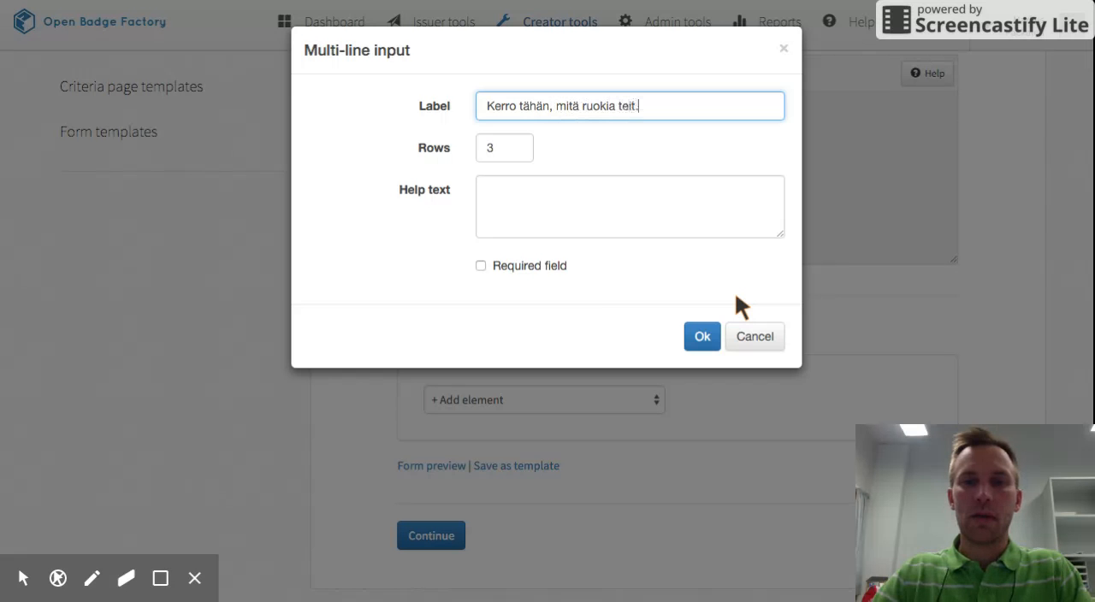
{"action": "left_click", "coordinate": [481, 266]}
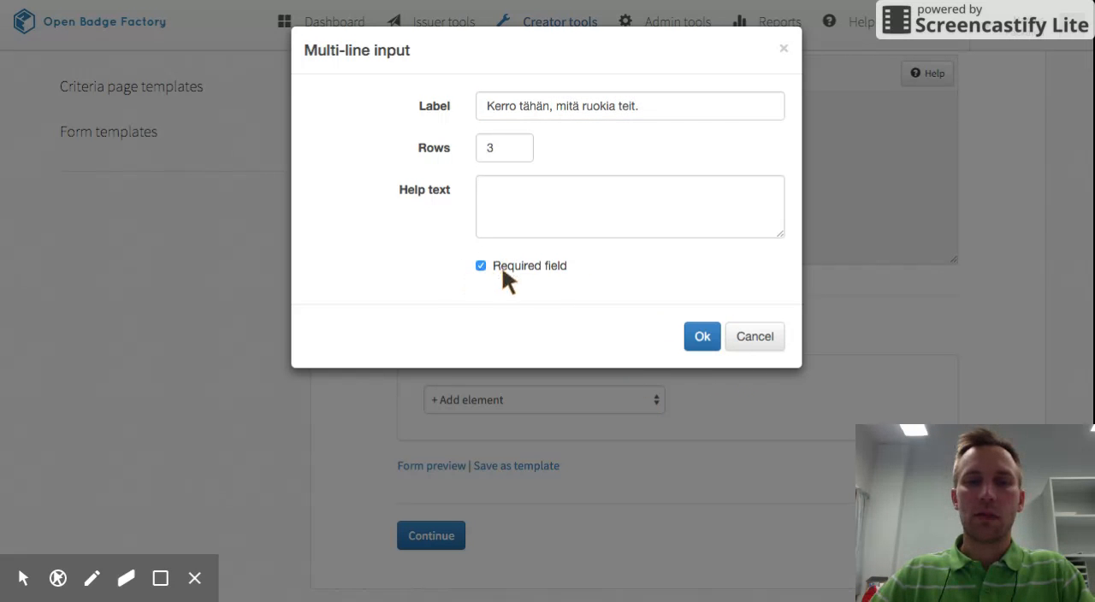
{"action": "left_click", "coordinate": [701, 338]}
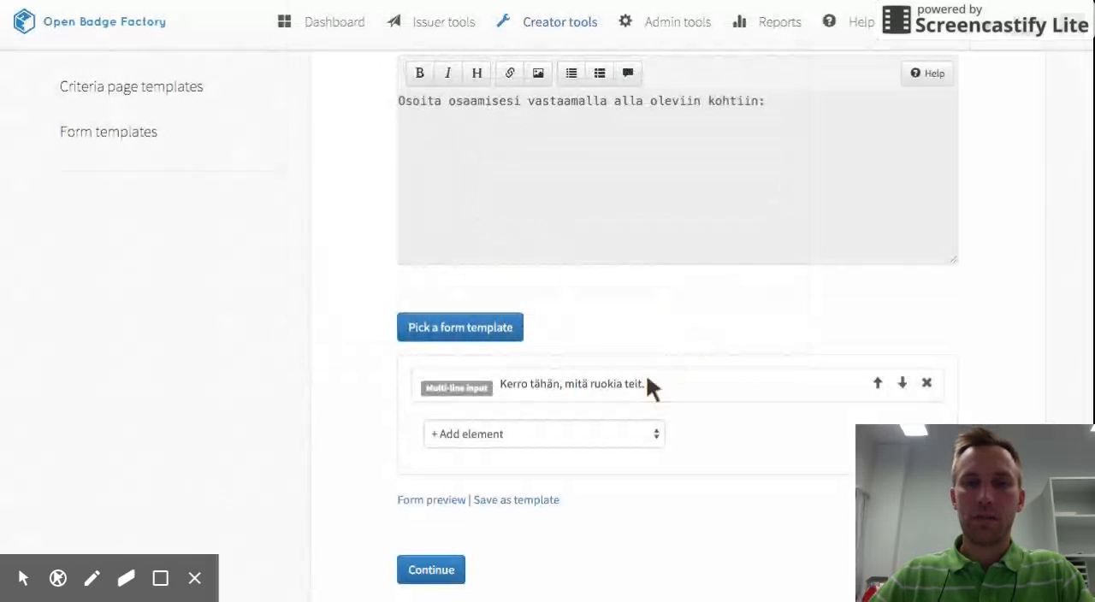
Add a file upload element to the form, labelled "Lataa tähän kuva ruokalajistasi.".
{"action": "scroll", "coordinate": [585, 447], "scroll_direction": "down", "scroll_amount": 1}
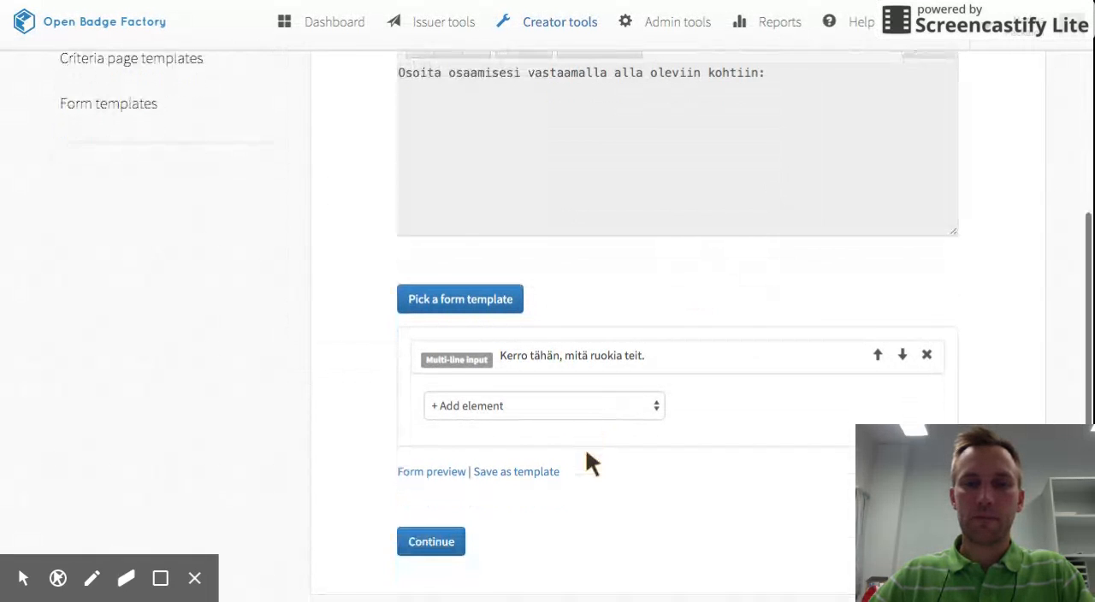
{"action": "left_click", "coordinate": [654, 398]}
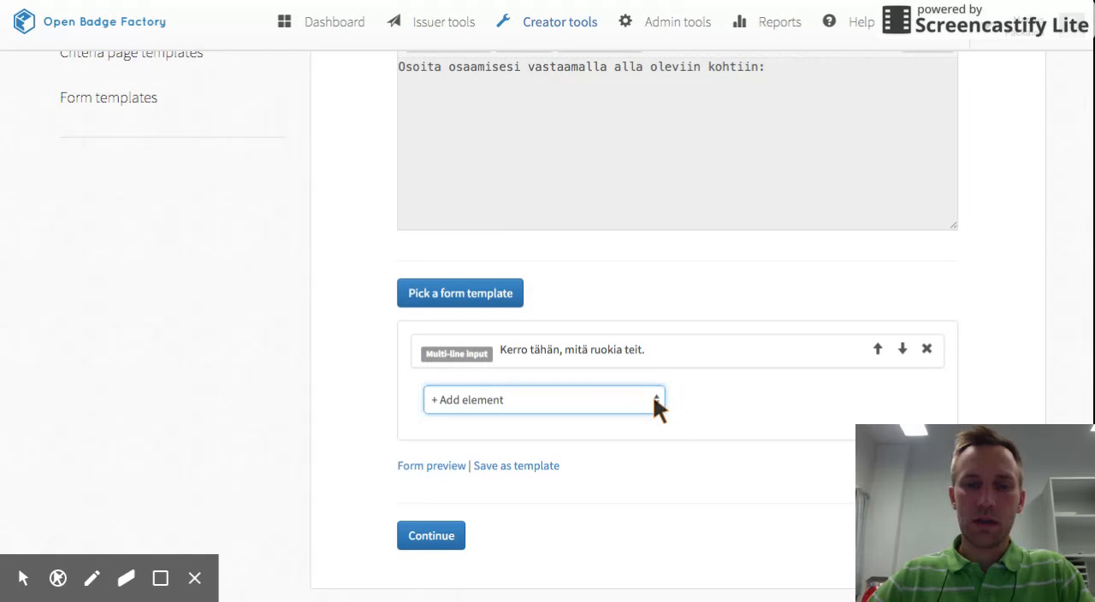
{"action": "left_click", "coordinate": [653, 396]}
{"action": "left_click", "coordinate": [498, 102]}
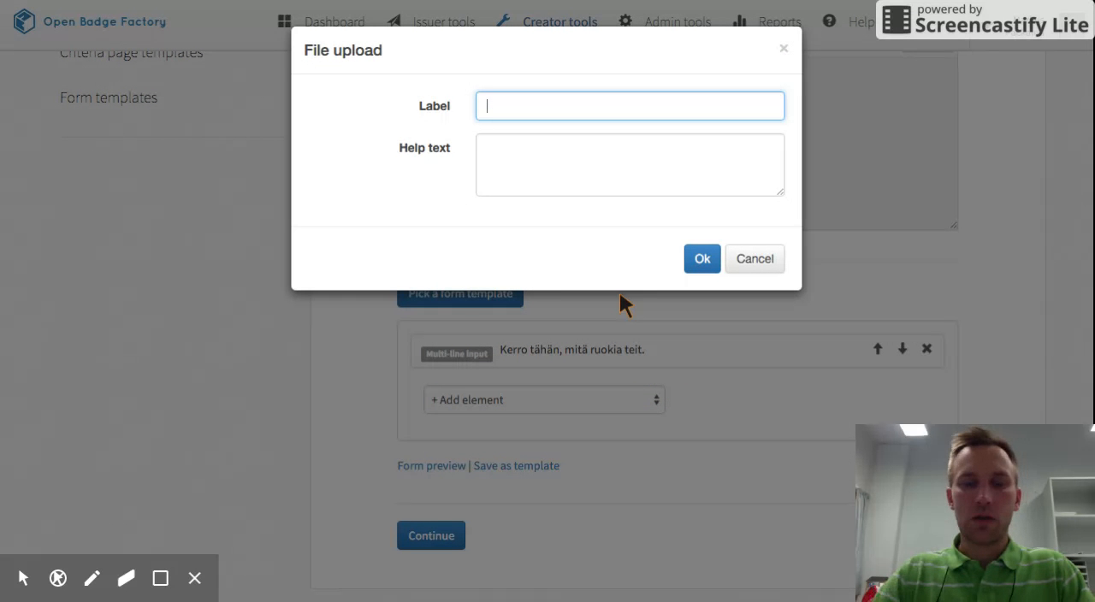
{"action": "type", "text": "Lataa tä"}
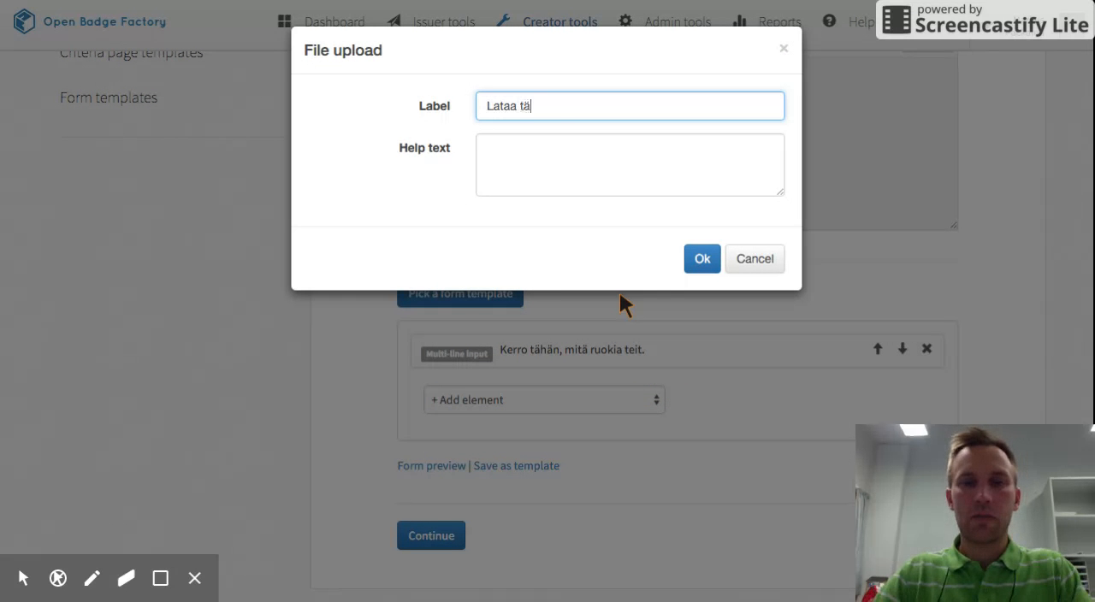
{"action": "type", "text": "hän kuva ruok"}
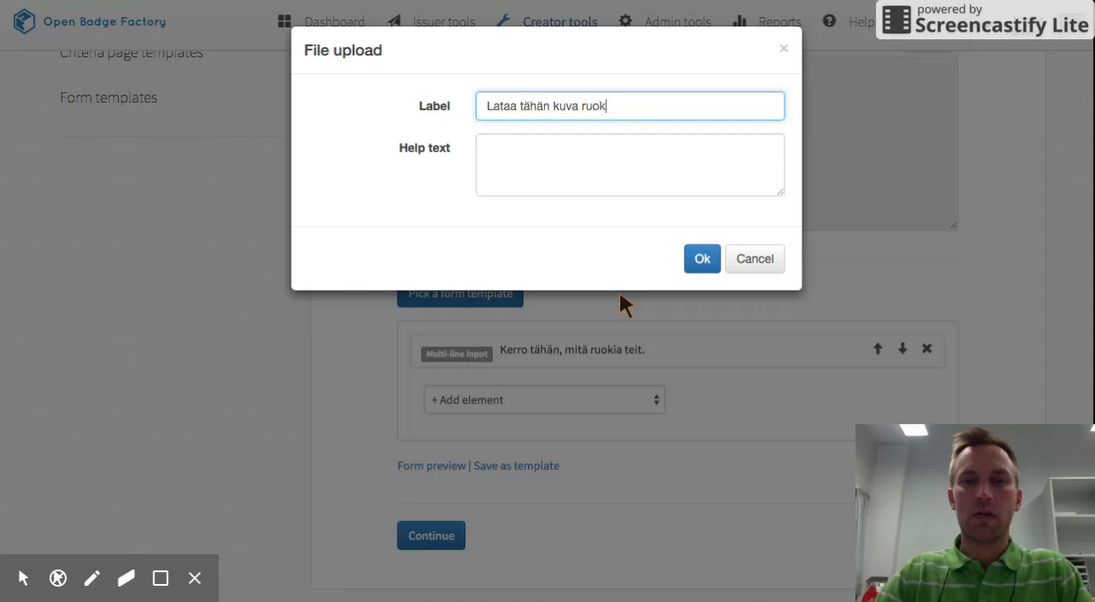
{"action": "type", "text": "alajistas"}
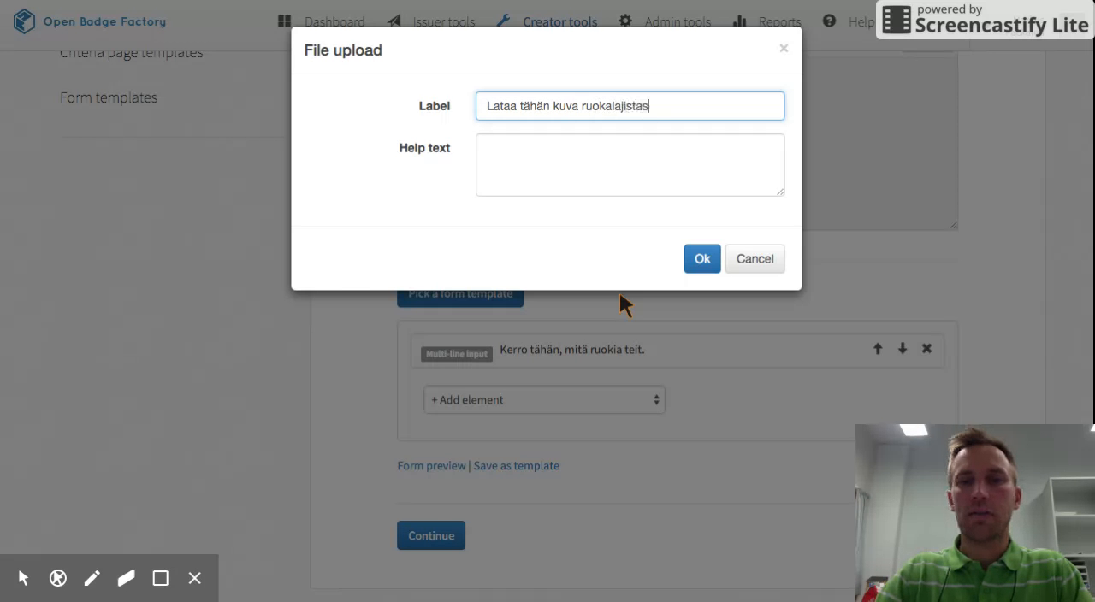
{"action": "type", "text": "i."}
{"action": "left_click", "coordinate": [702, 259]}
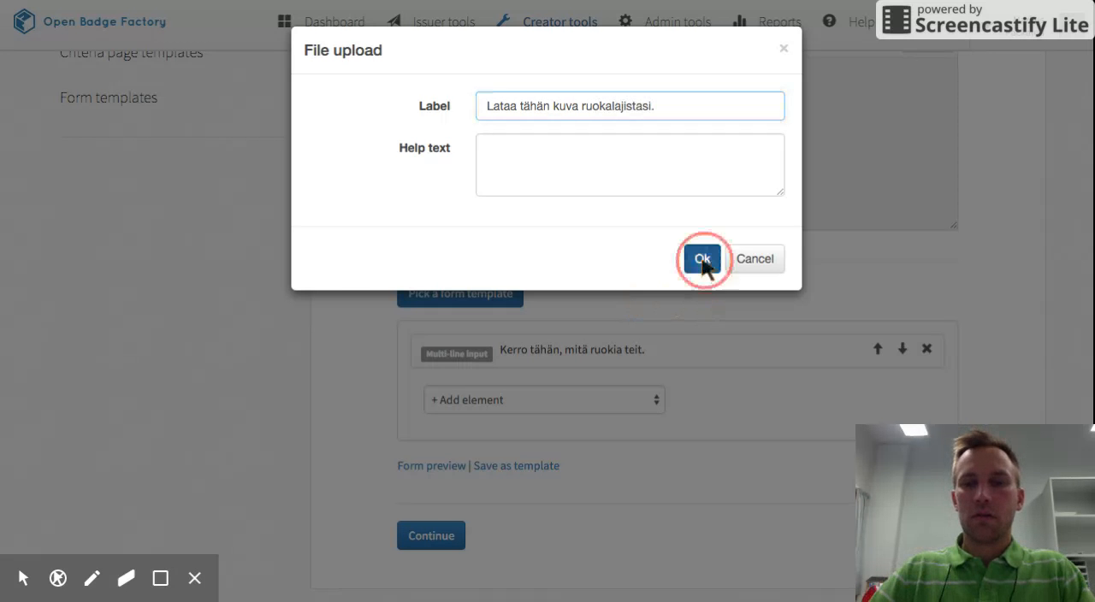
Add a required text input to the form, labelled "Lisää tähän linkki kirjoittamaasi raporttiin.".
{"action": "left_click", "coordinate": [615, 402]}
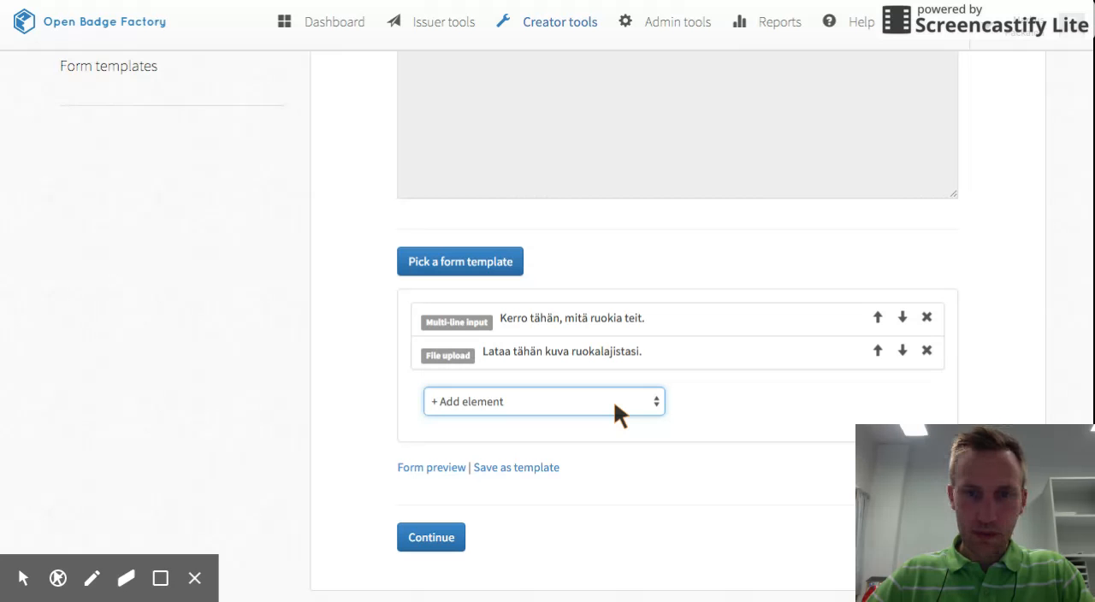
{"action": "left_click", "coordinate": [521, 423]}
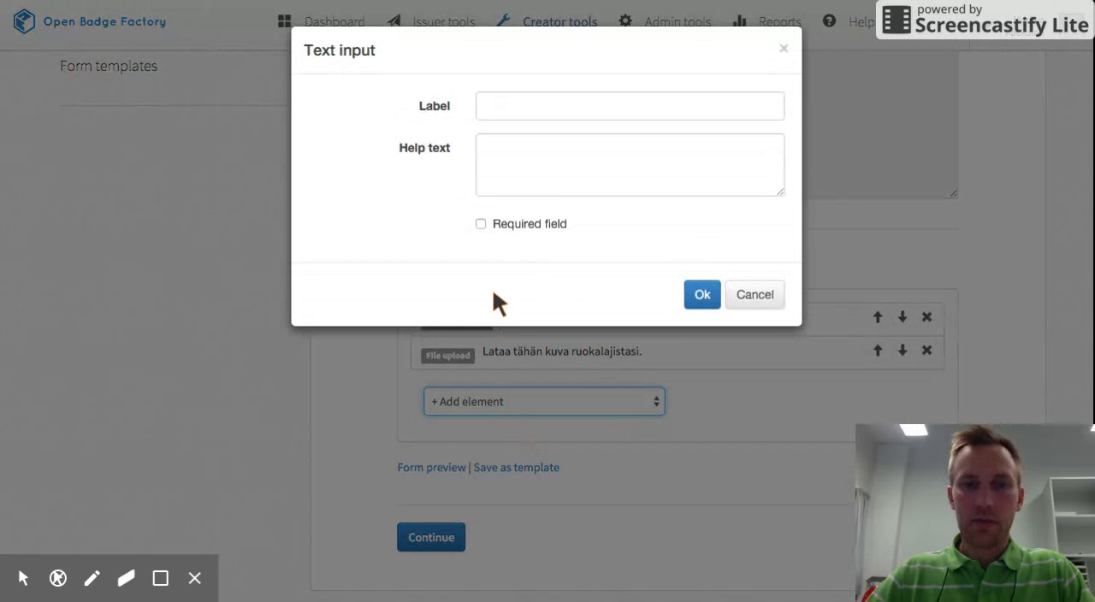
{"action": "left_click", "coordinate": [523, 110]}
{"action": "type", "text": "L"}
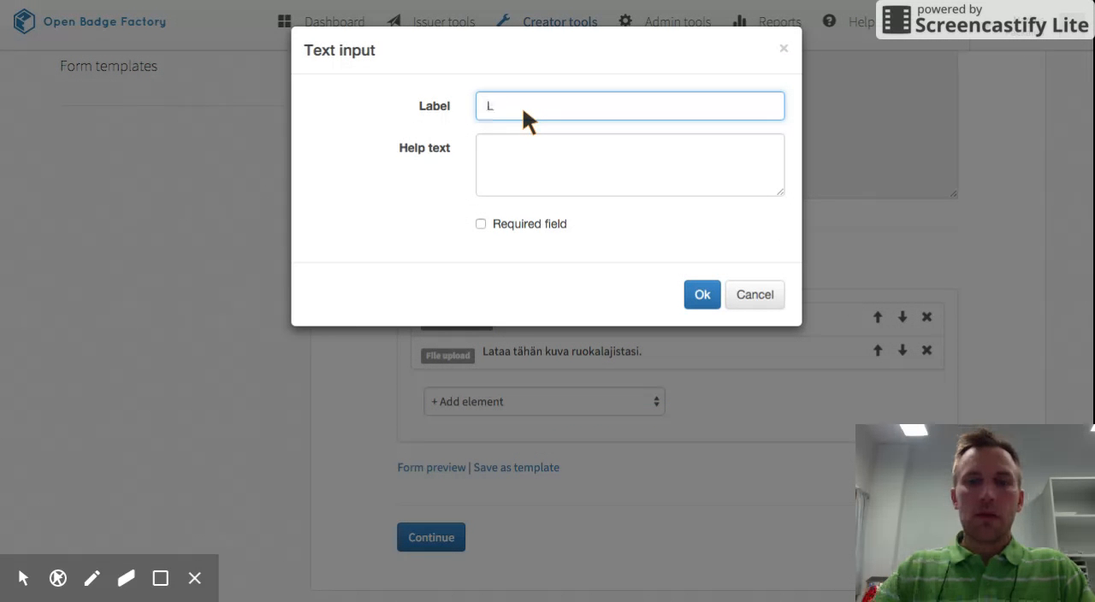
{"action": "type", "text": "isää"}
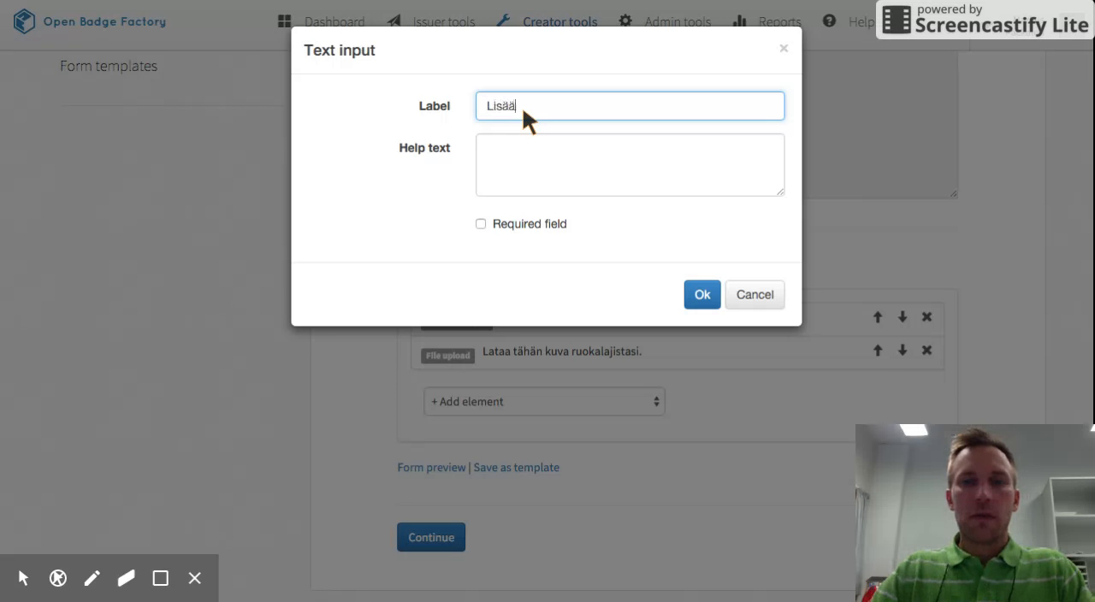
{"action": "type", "text": " tähän lin"}
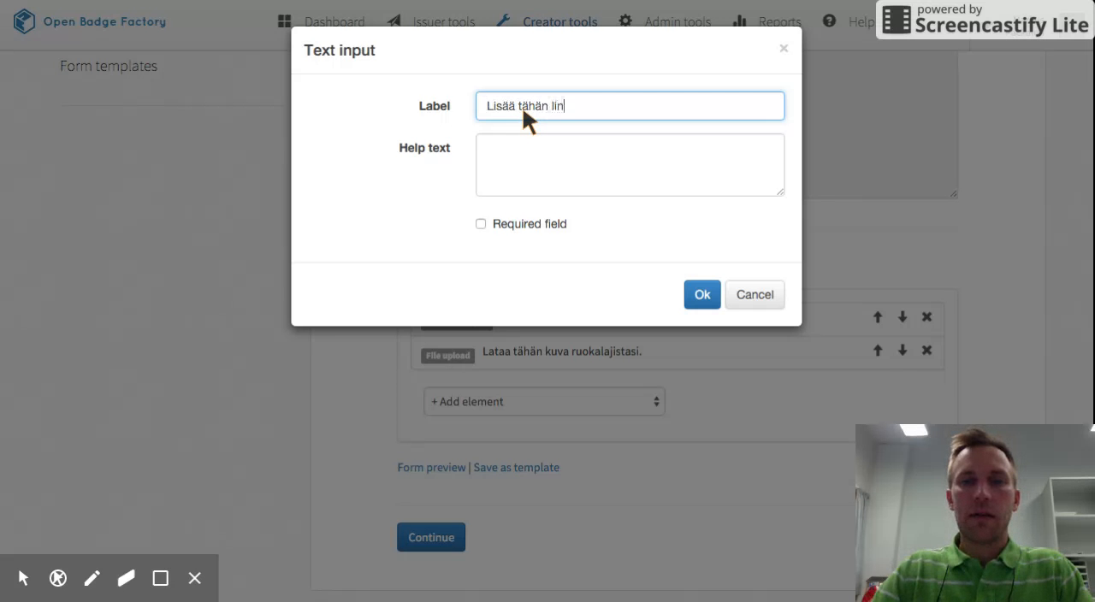
{"action": "type", "text": "kki kirjoittamaa"}
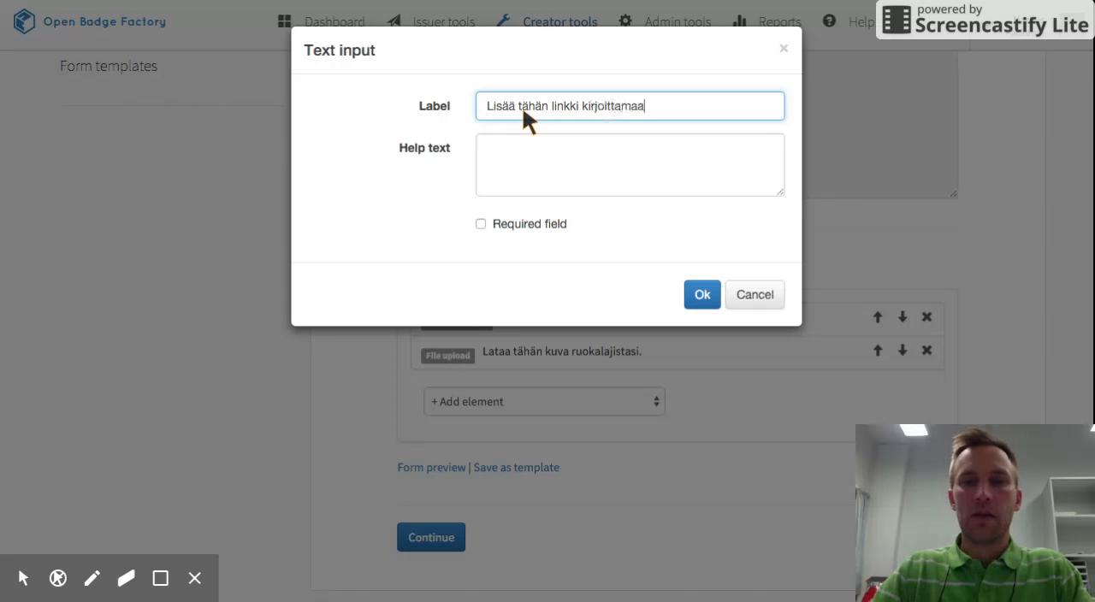
{"action": "type", "text": "si rapor"}
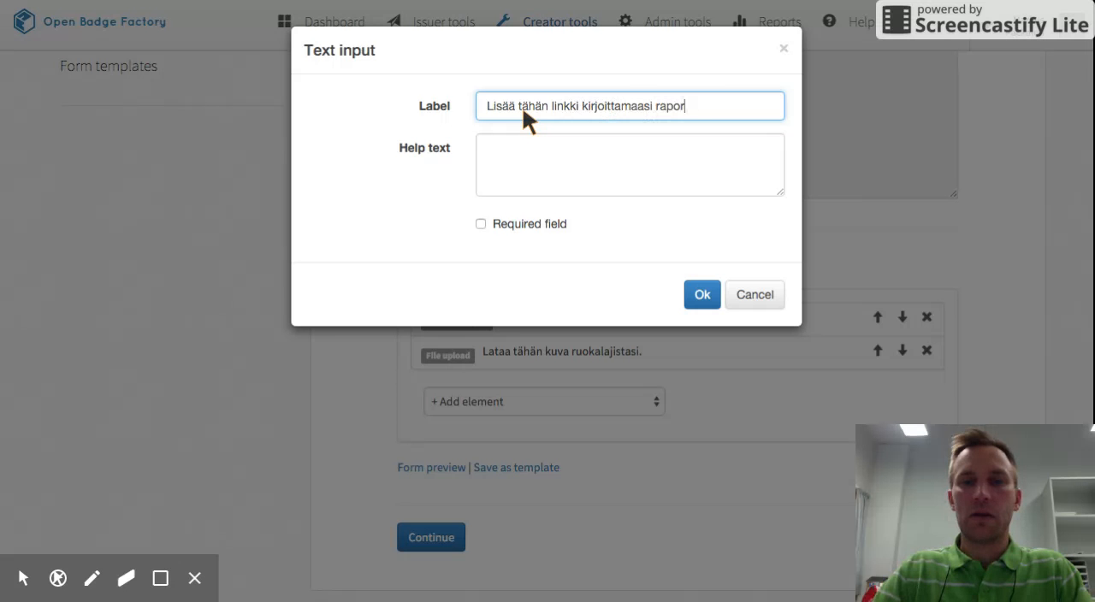
{"action": "type", "text": "ttiin."}
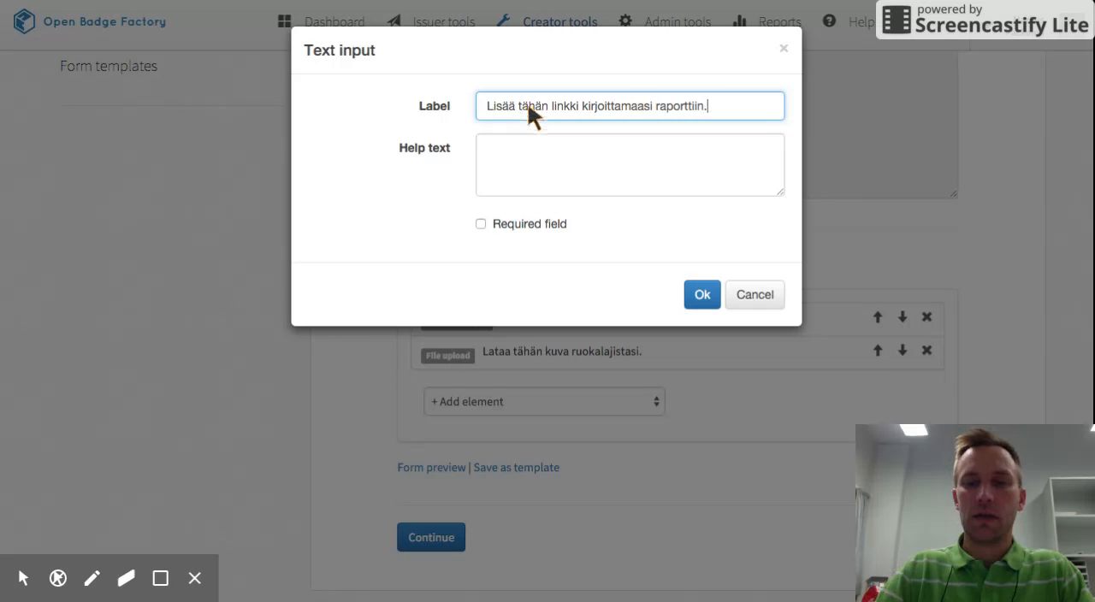
{"action": "left_click", "coordinate": [481, 223]}
{"action": "left_click", "coordinate": [703, 294]}
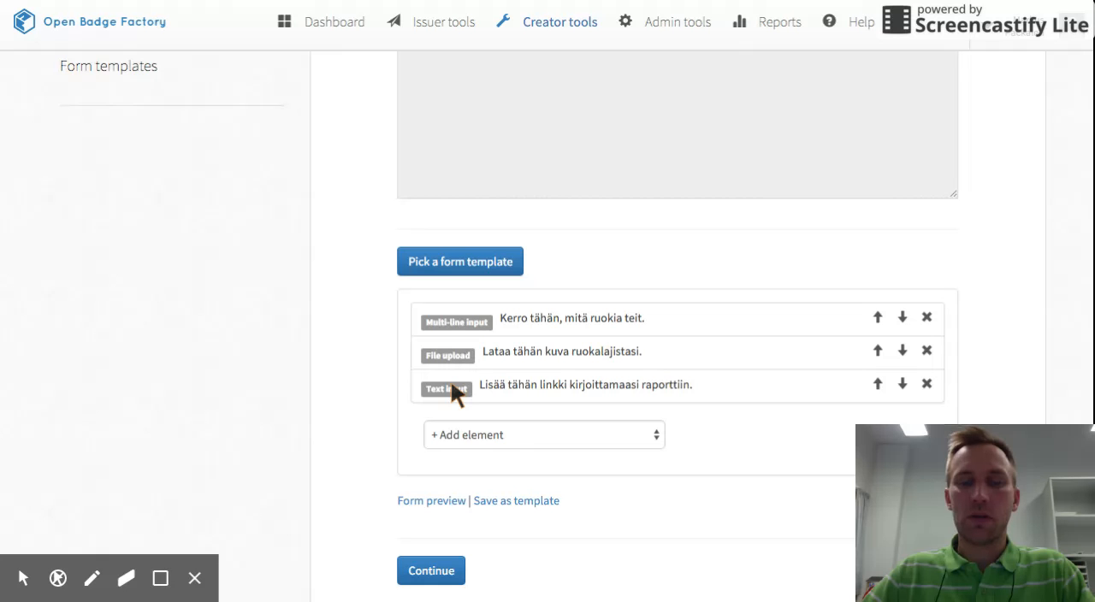
Proceed from the Form stage, review the application approval message, and continue to the Settings stage.
{"action": "scroll", "coordinate": [531, 406], "scroll_direction": "down", "scroll_amount": 1}
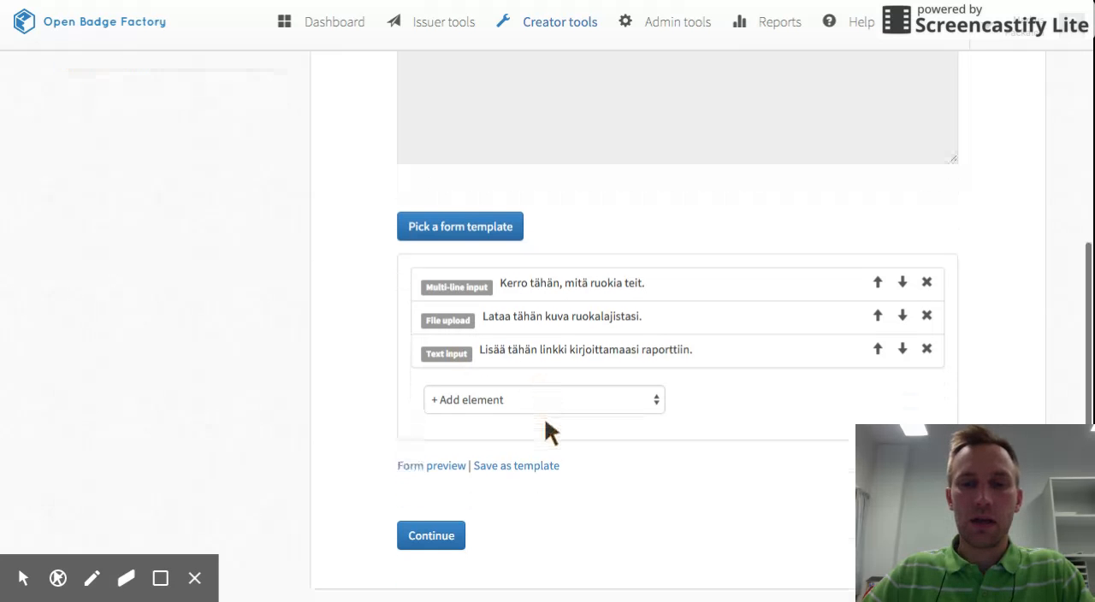
{"action": "left_click", "coordinate": [442, 539]}
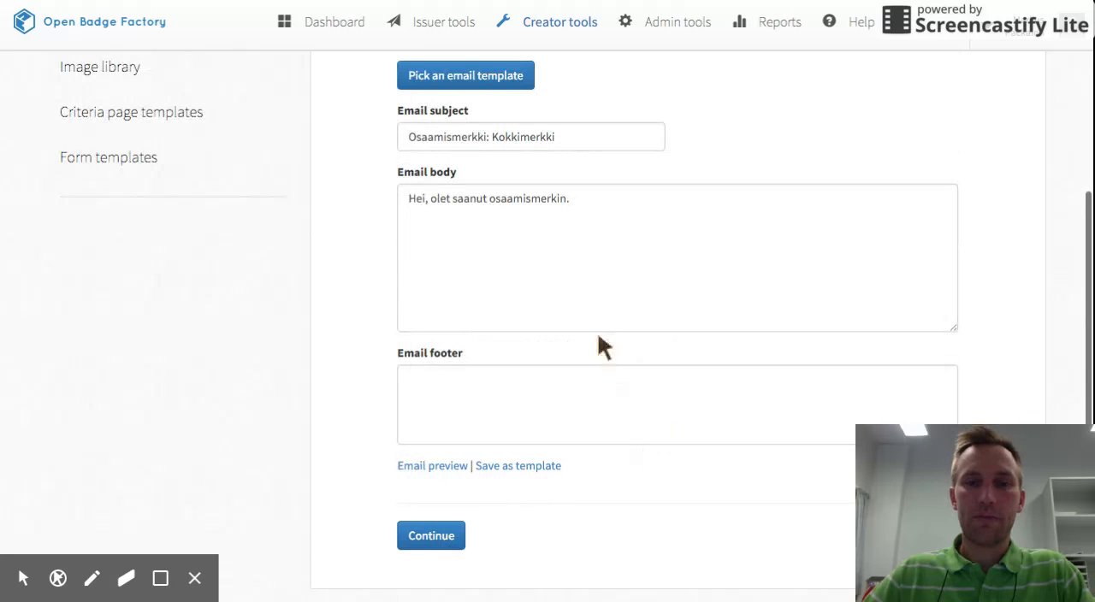
{"action": "scroll", "coordinate": [479, 210], "scroll_direction": "up", "scroll_amount": 3}
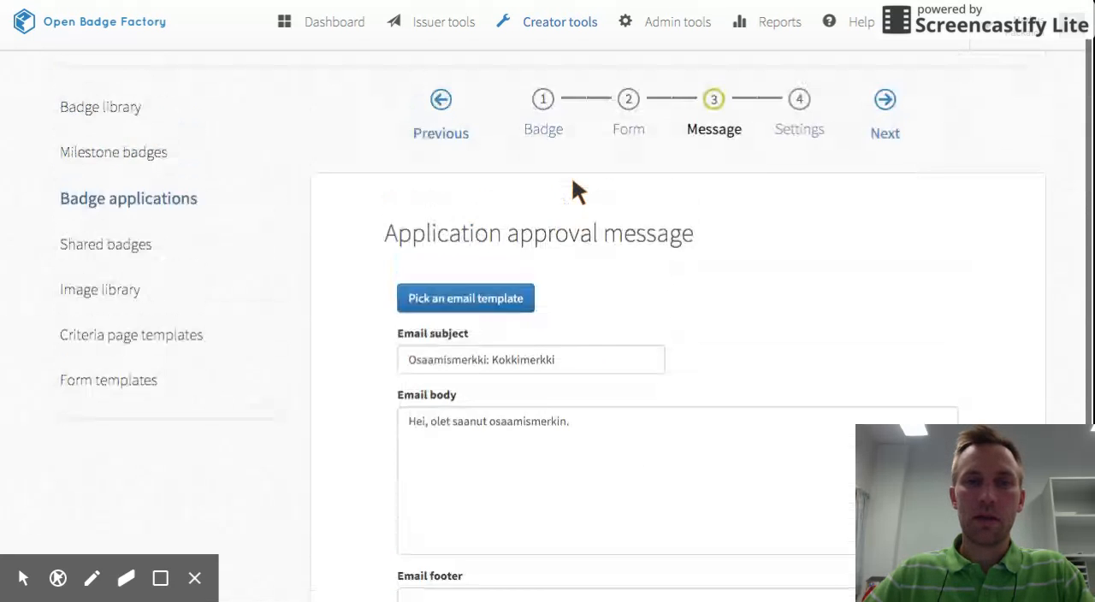
{"action": "scroll", "coordinate": [628, 410], "scroll_direction": "down", "scroll_amount": 3}
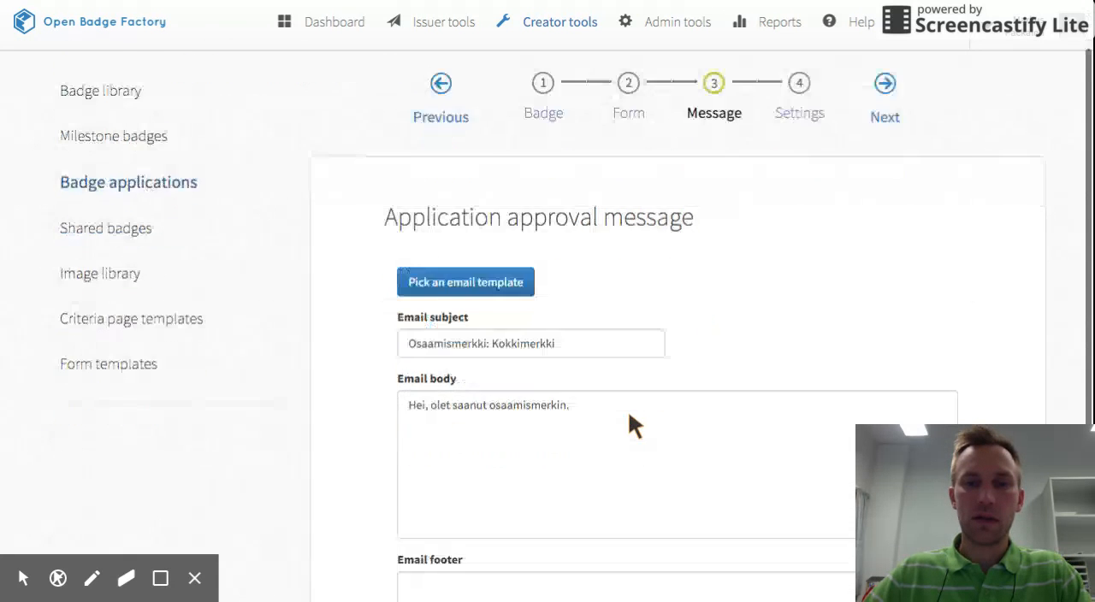
{"action": "left_click", "coordinate": [419, 552]}
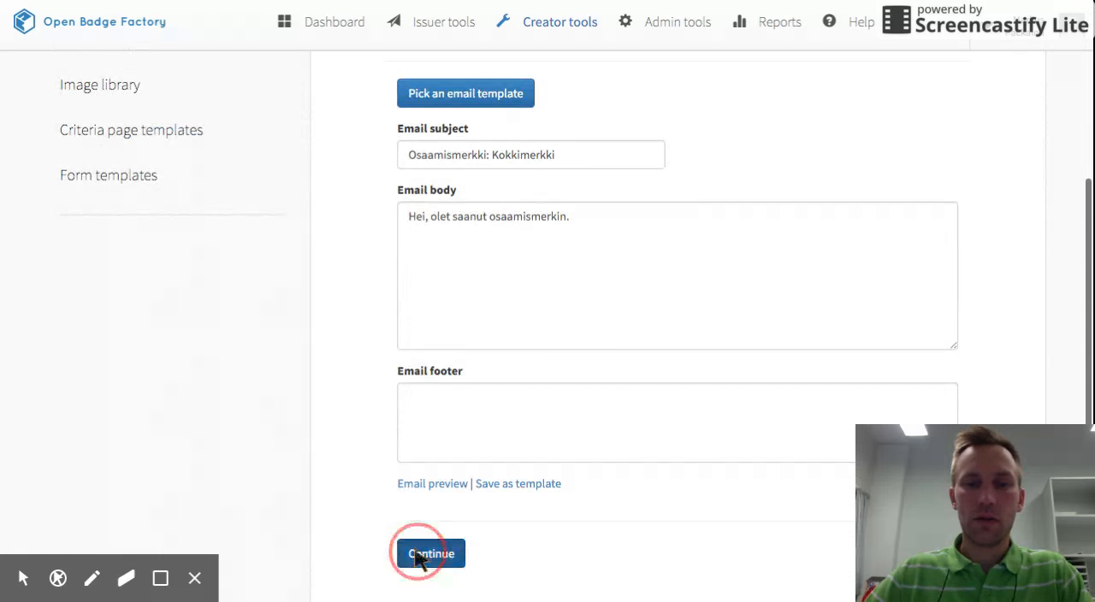
Set the application's language to Finnish and its status to Active.
{"action": "scroll", "coordinate": [638, 334], "scroll_direction": "up", "scroll_amount": 1}
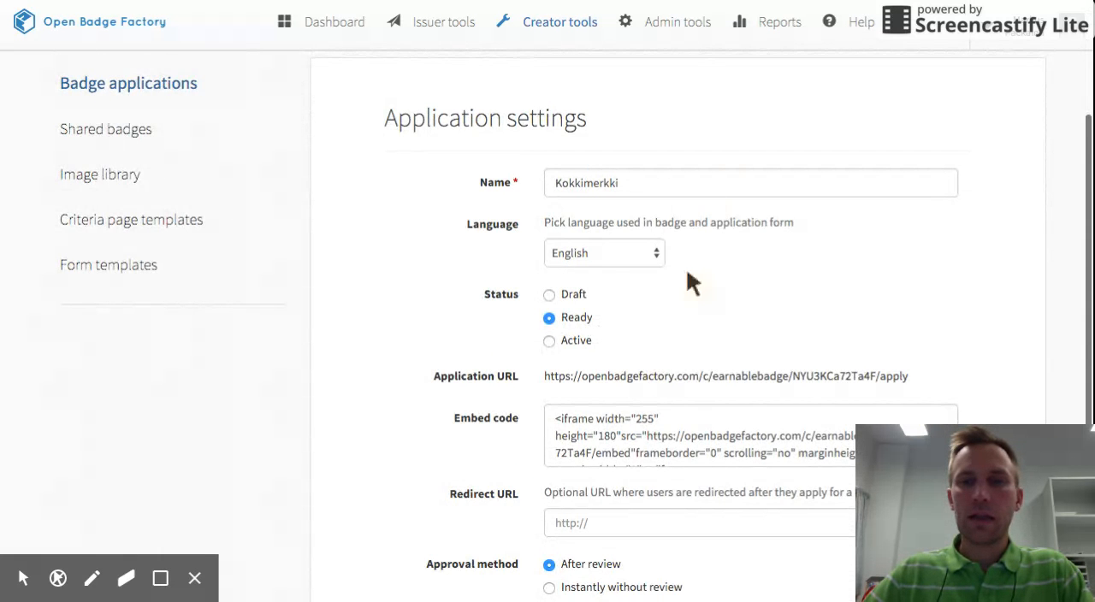
{"action": "scroll", "coordinate": [682, 381], "scroll_direction": "up", "scroll_amount": 2}
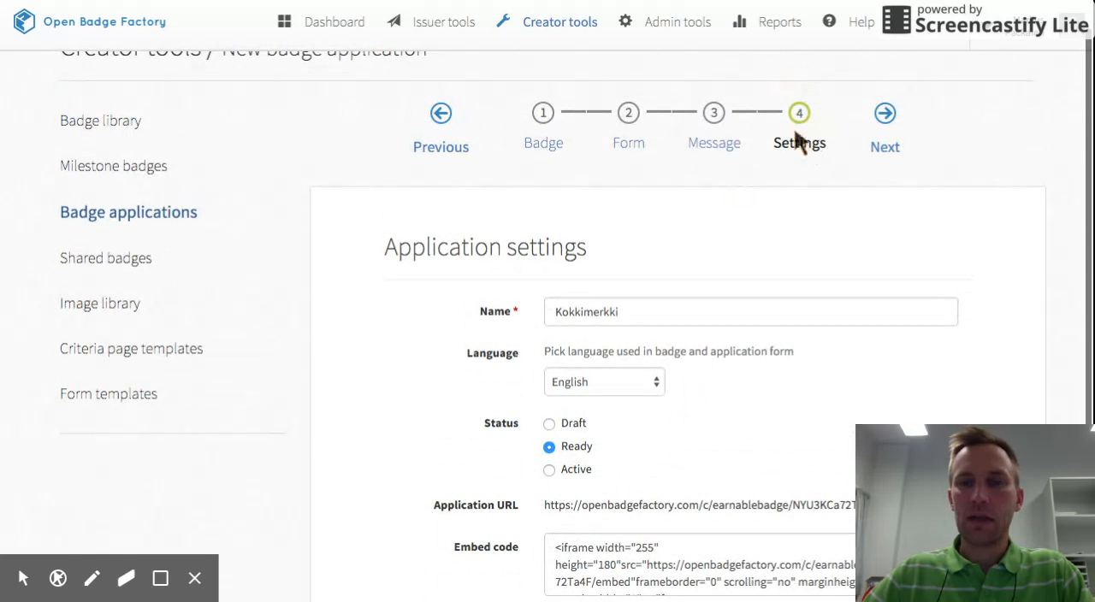
{"action": "scroll", "coordinate": [750, 302], "scroll_direction": "down", "scroll_amount": 3}
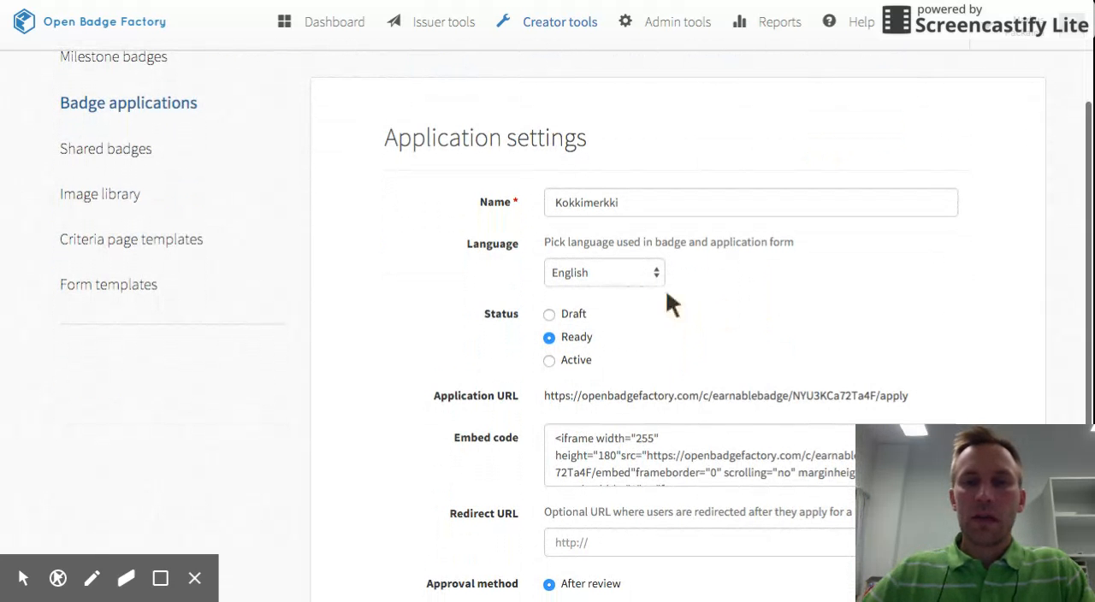
{"action": "left_click", "coordinate": [652, 276]}
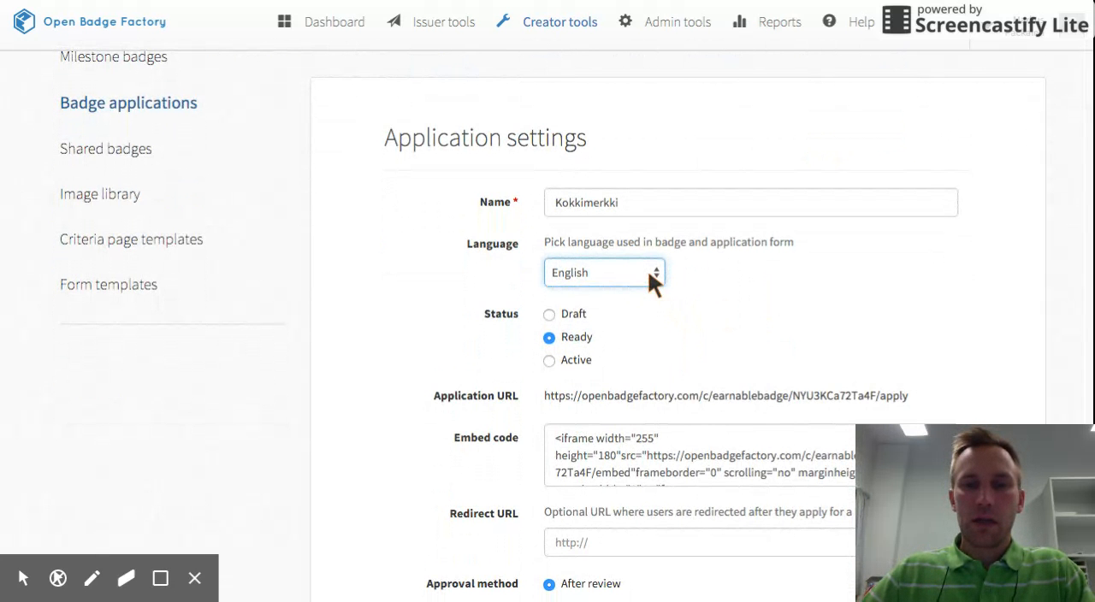
{"action": "left_click", "coordinate": [671, 335]}
{"action": "scroll", "coordinate": [671, 335], "scroll_direction": "down", "scroll_amount": 1}
{"action": "scroll", "coordinate": [671, 335], "scroll_direction": "down", "scroll_amount": 1}
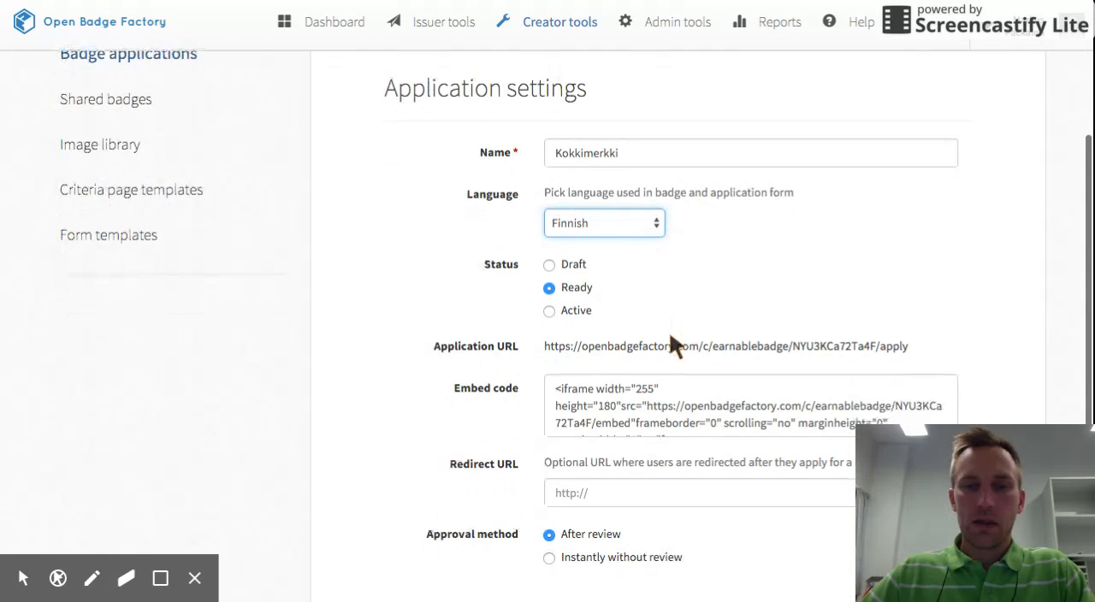
{"action": "left_click", "coordinate": [548, 312]}
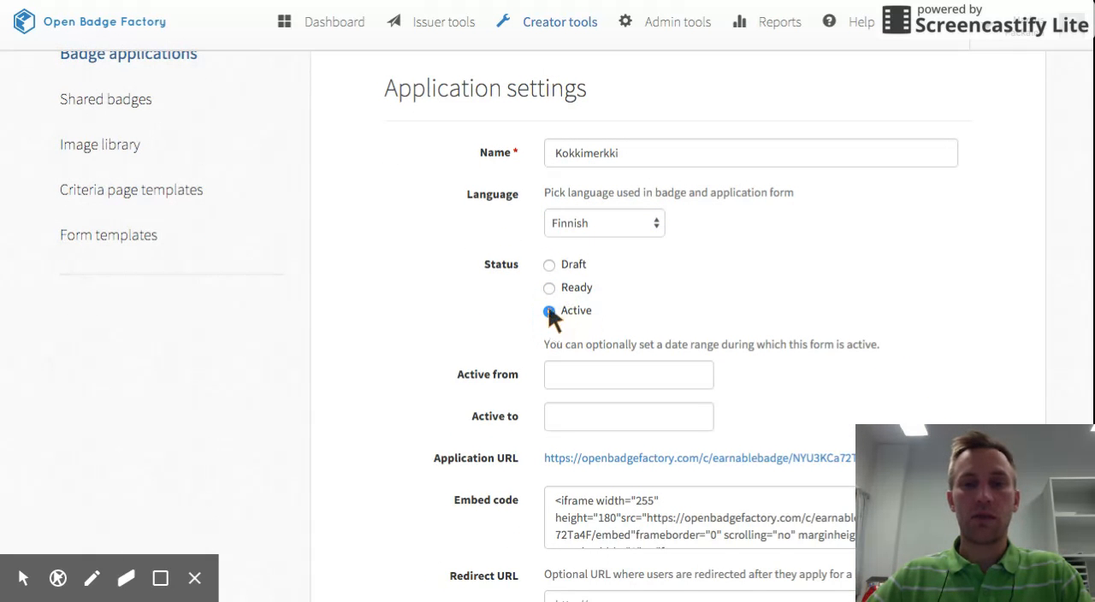
Review the remaining application settings and highlight the application URL that earners use to apply for the badge.
{"action": "scroll", "coordinate": [549, 311], "scroll_direction": "down", "scroll_amount": 1}
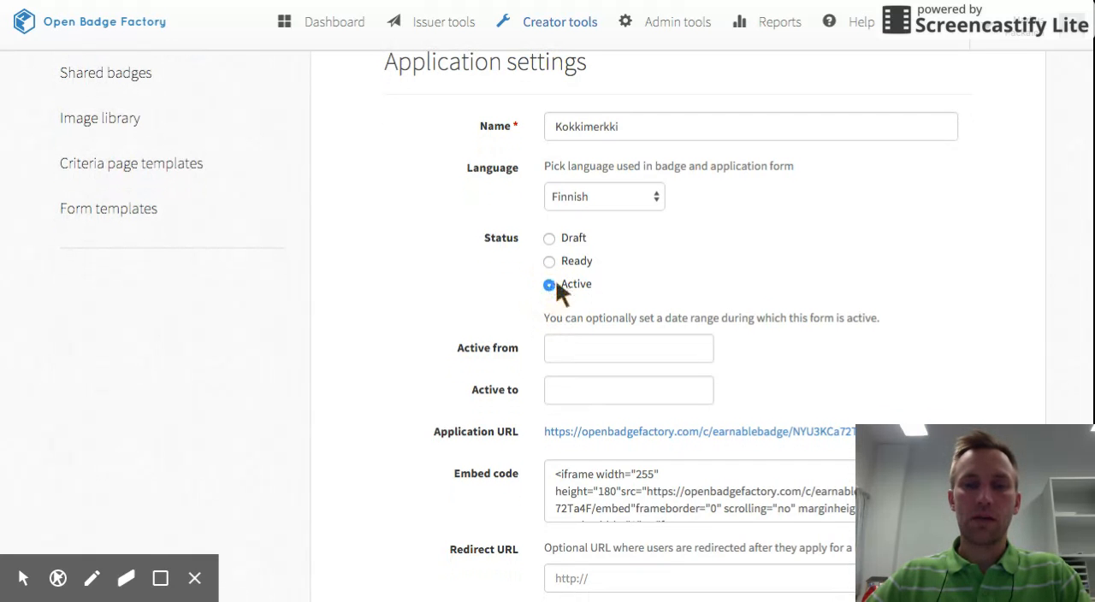
{"action": "scroll", "coordinate": [574, 308], "scroll_direction": "down", "scroll_amount": 4}
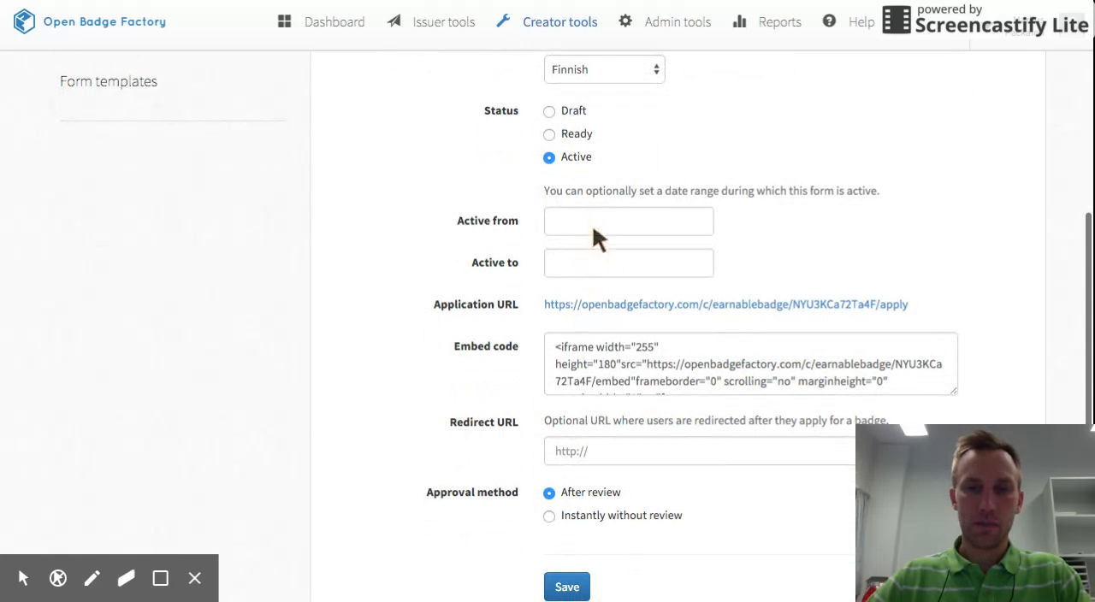
{"action": "scroll", "coordinate": [611, 264], "scroll_direction": "down", "scroll_amount": 3}
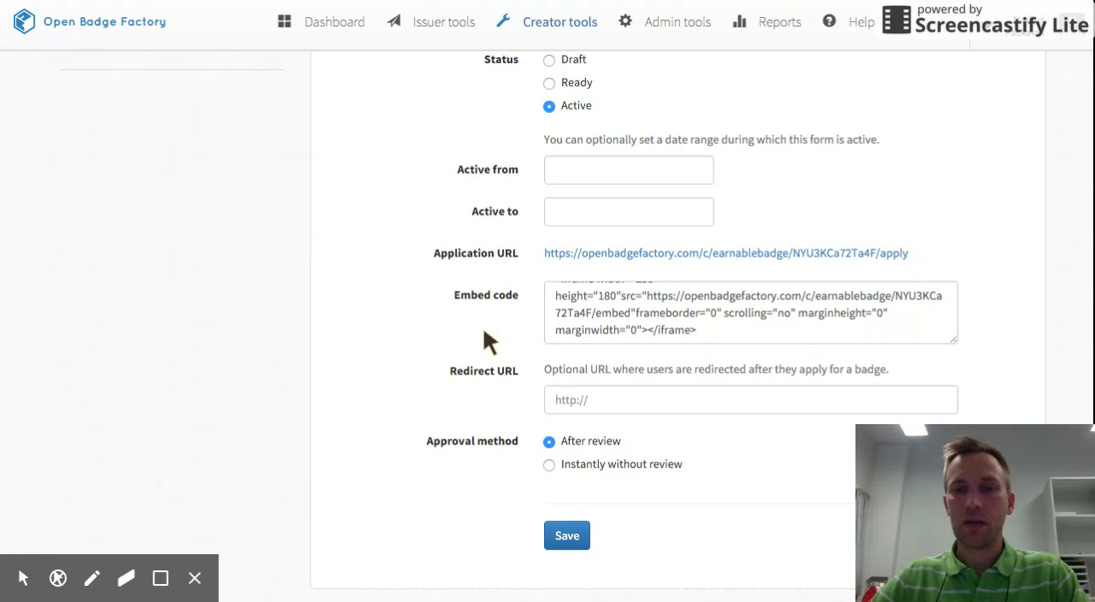
{"action": "left_click_drag", "start_coordinate": [912, 253], "coordinate": [543, 252]}
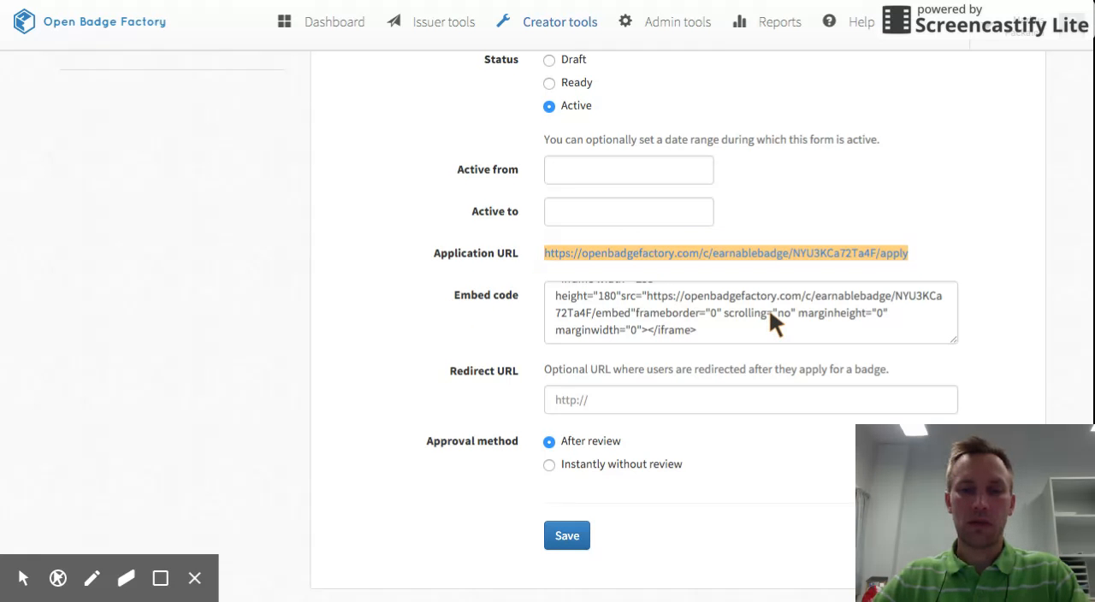
{"action": "left_click", "coordinate": [828, 498]}
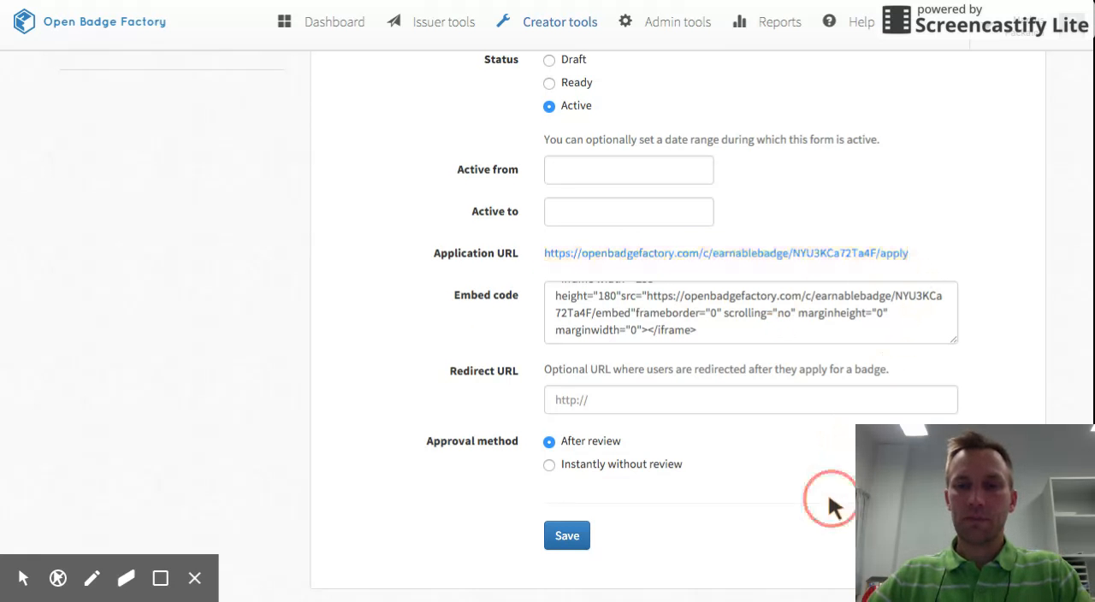
Set the application's approval method to Instantly without review and save the application settings.
{"action": "left_click", "coordinate": [550, 465]}
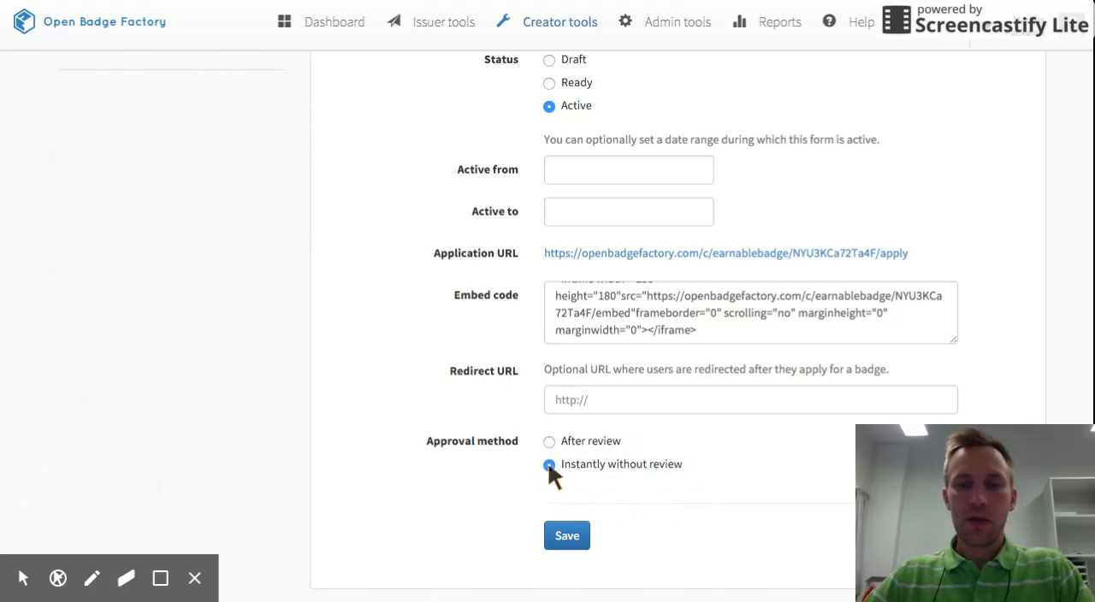
{"action": "left_click", "coordinate": [571, 536]}
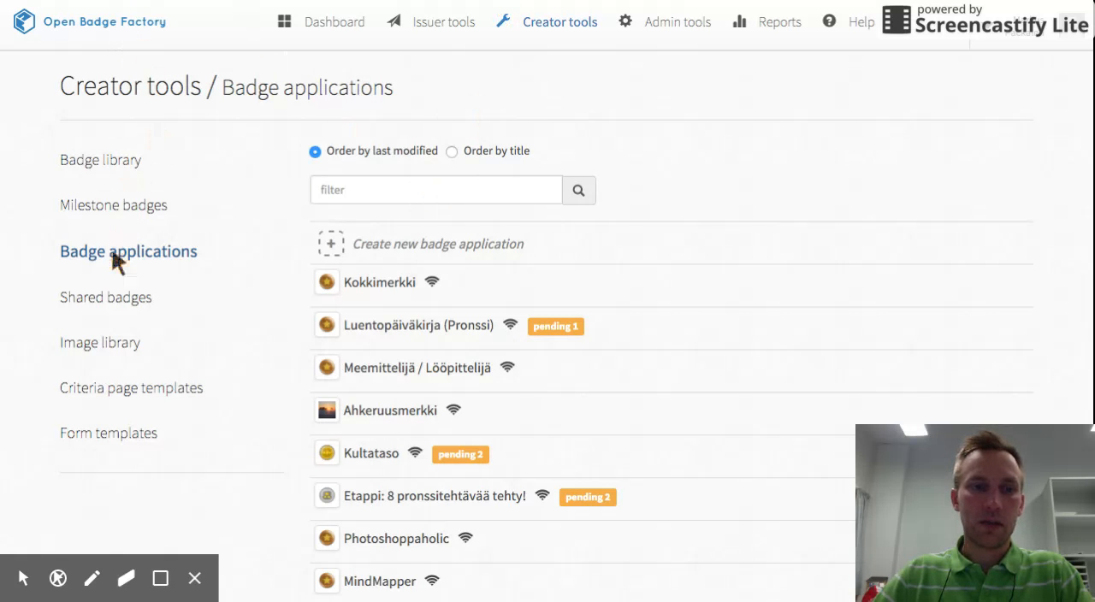
Open the issuer's list of badge applications for review and examine which badges have pending applications.
{"action": "left_click", "coordinate": [446, 24]}
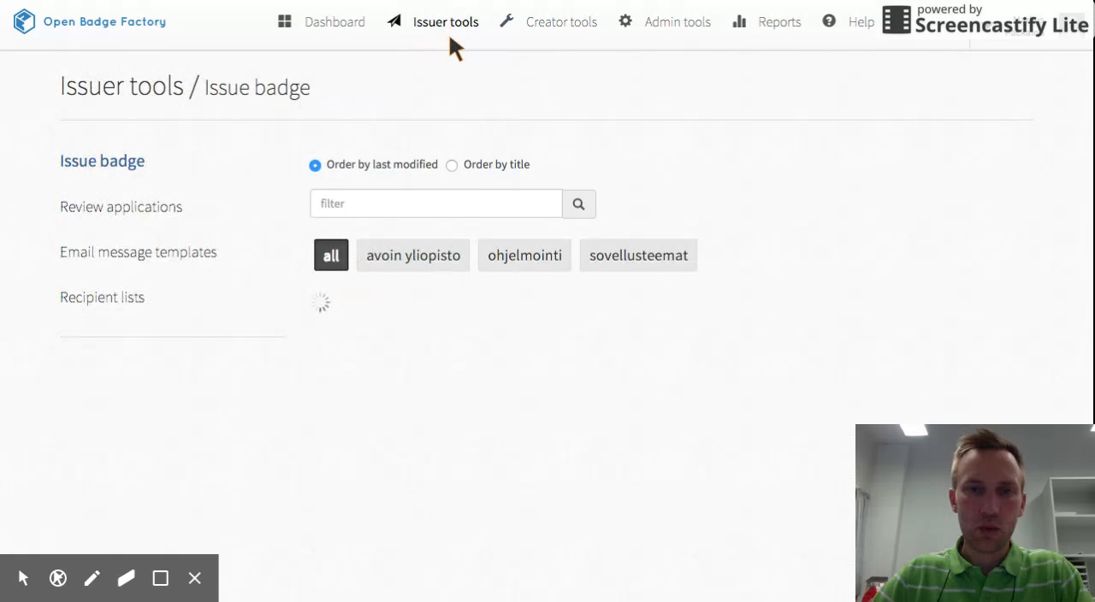
{"action": "left_click", "coordinate": [117, 205]}
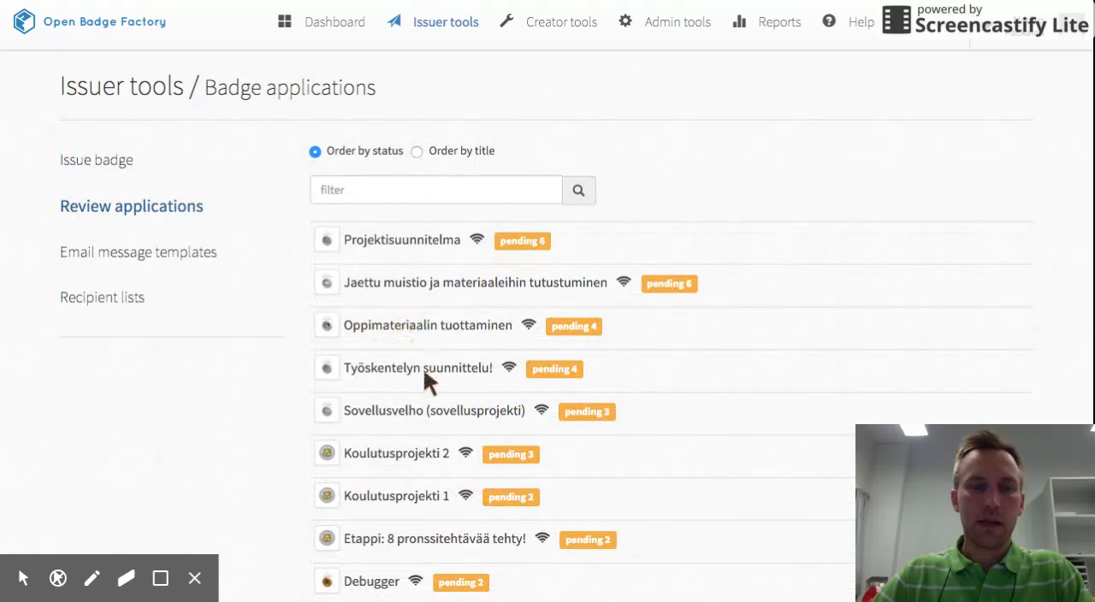
{"action": "scroll", "coordinate": [423, 370], "scroll_direction": "down", "scroll_amount": 1}
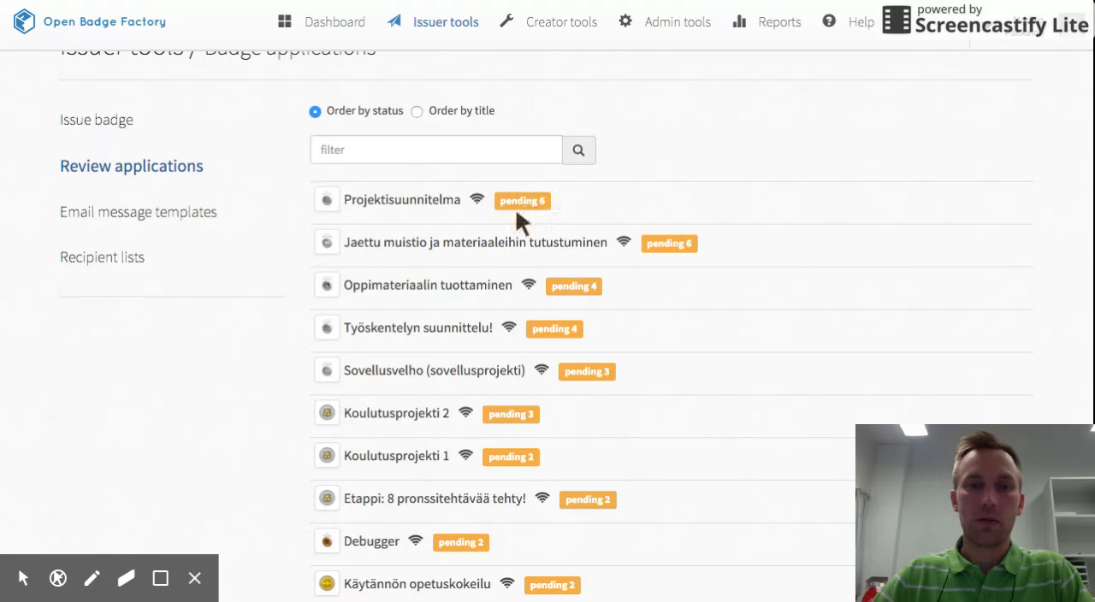
{"action": "scroll", "coordinate": [610, 189], "scroll_direction": "up", "scroll_amount": 1}
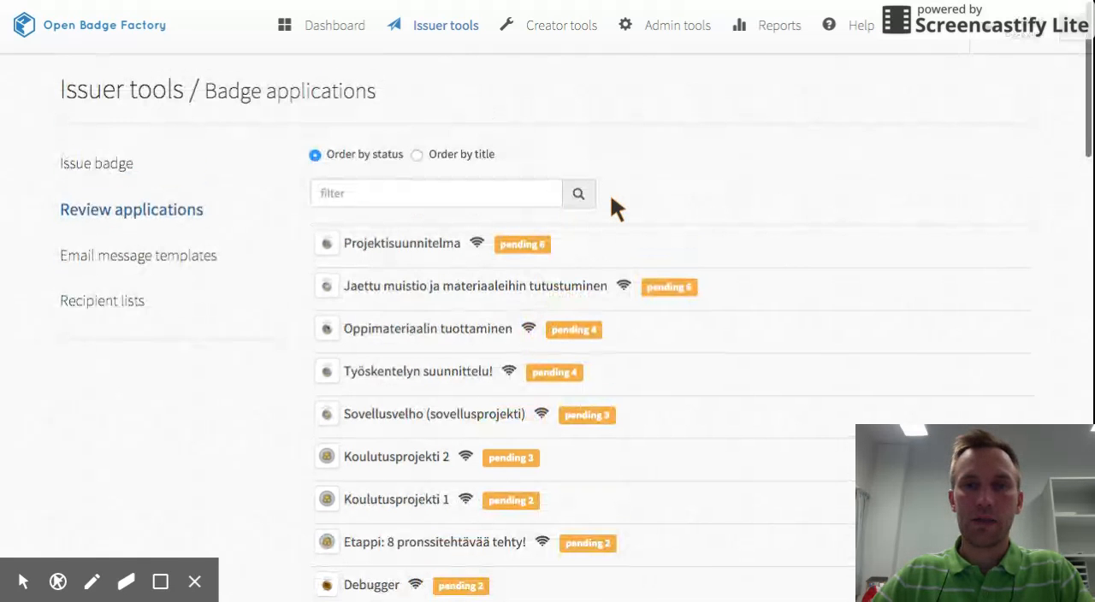